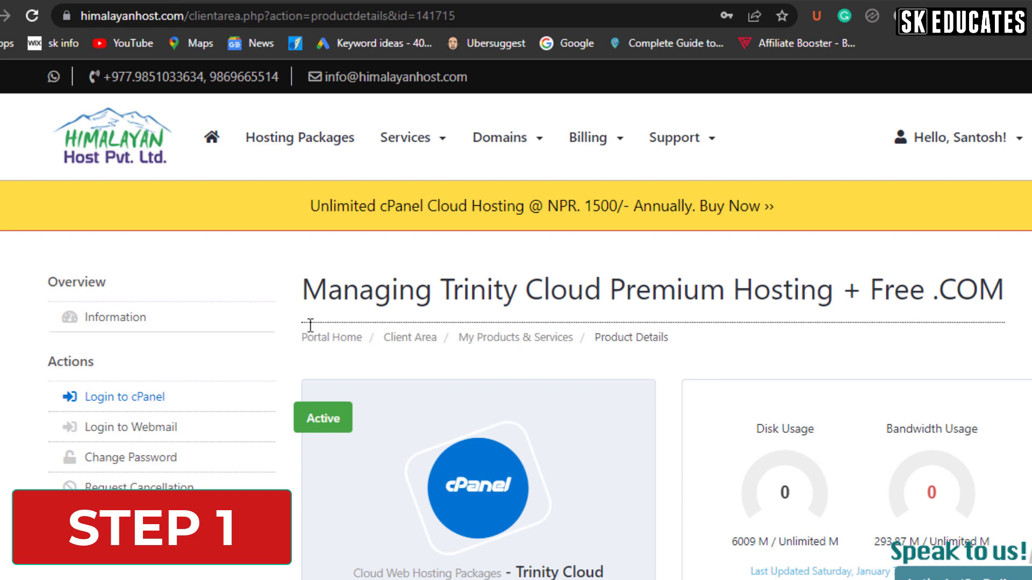
- Log in to the Trinity Cloud Premium Hosting service's cPanel from the client area
left_click(150, 398)
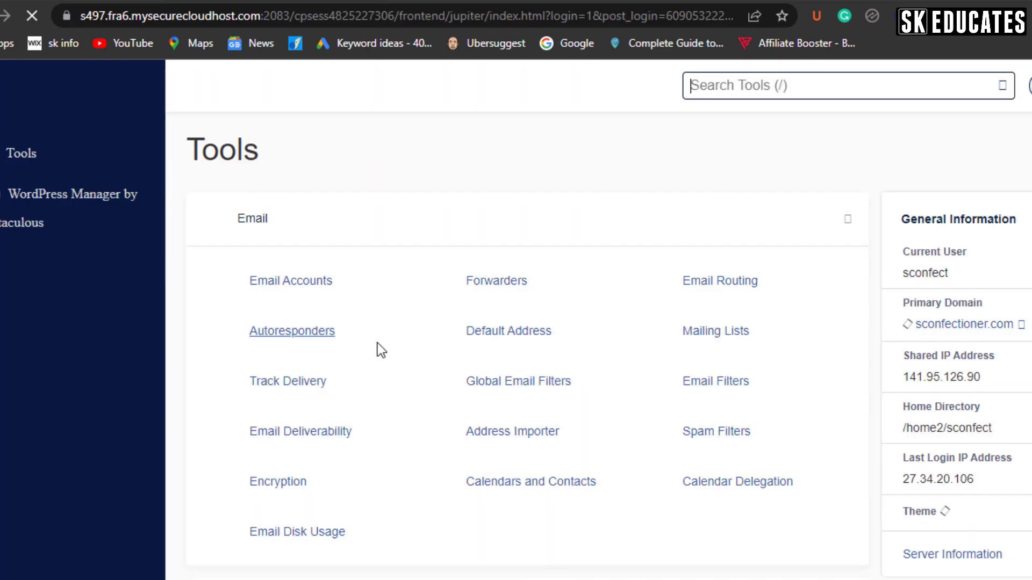
- Open cPanel's File Manager and enter the public_html folder
scroll(607, 252, "down", 5)
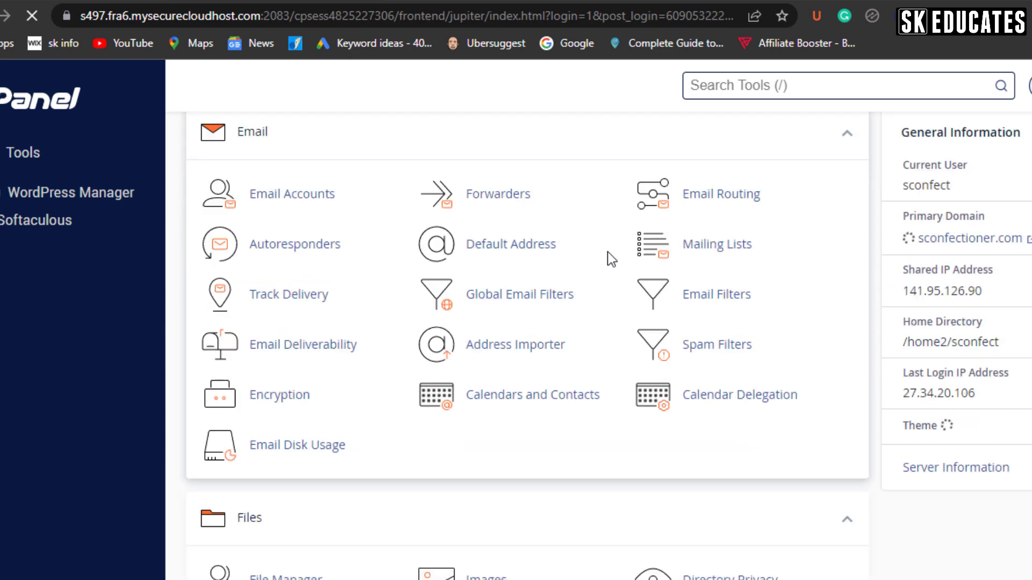
scroll(608, 252, "down", 1)
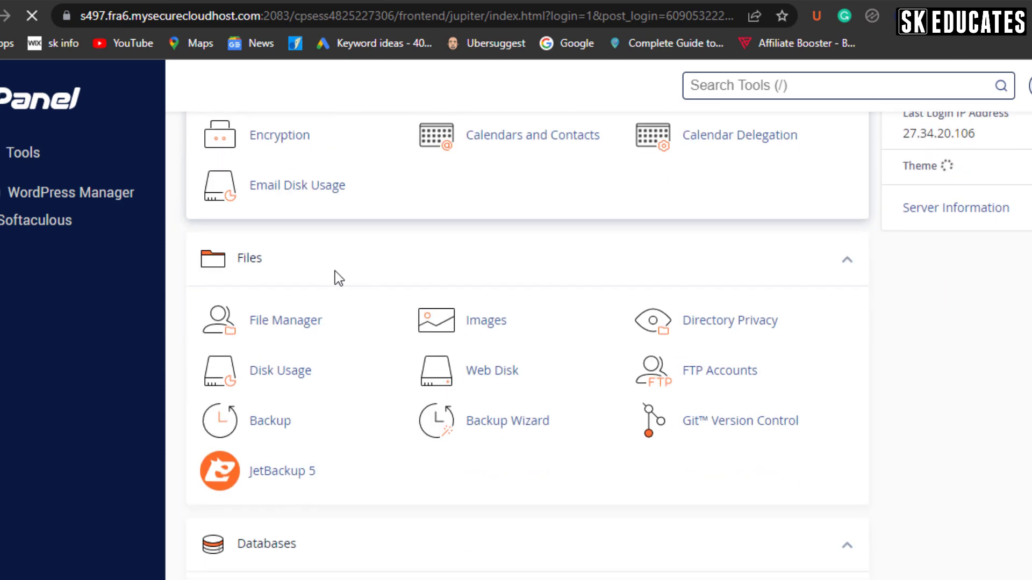
left_click(295, 322)
scroll(458, 304, "down", 3)
scroll(458, 308, "down", 7)
double_click(310, 316)
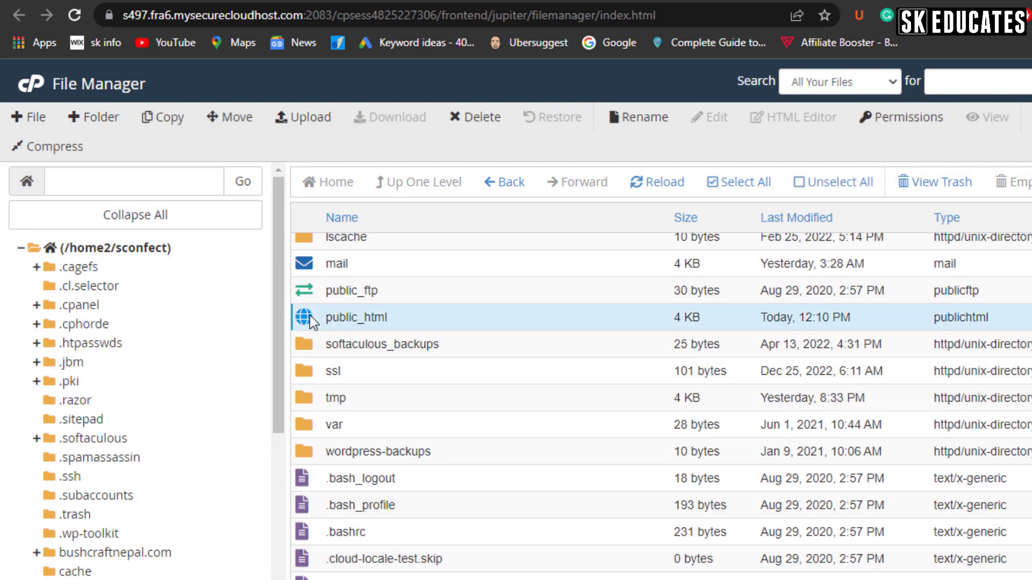
- Compress all public_html contents into a zip archive named SCON.zip
left_click(739, 183)
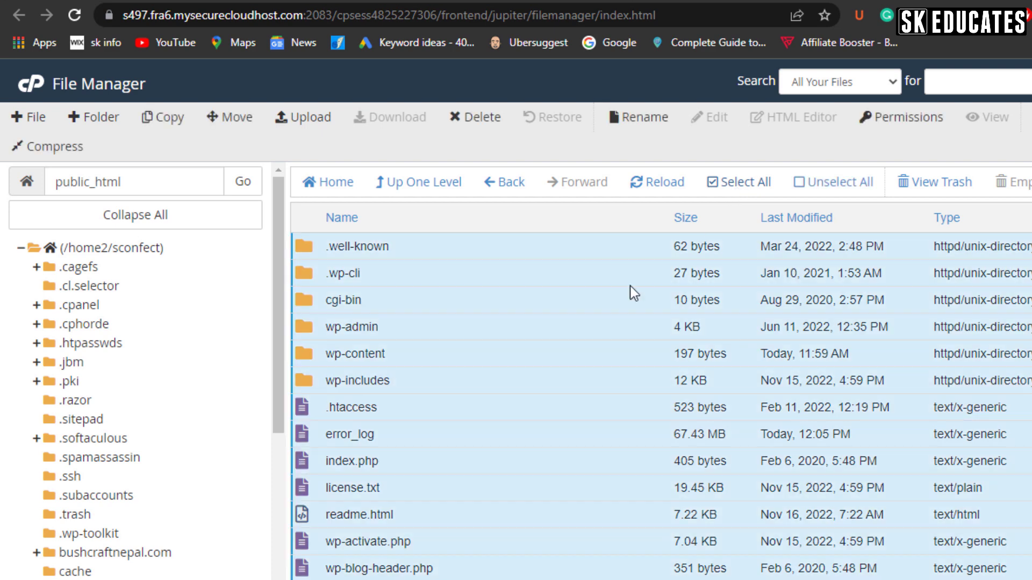
right_click(338, 295)
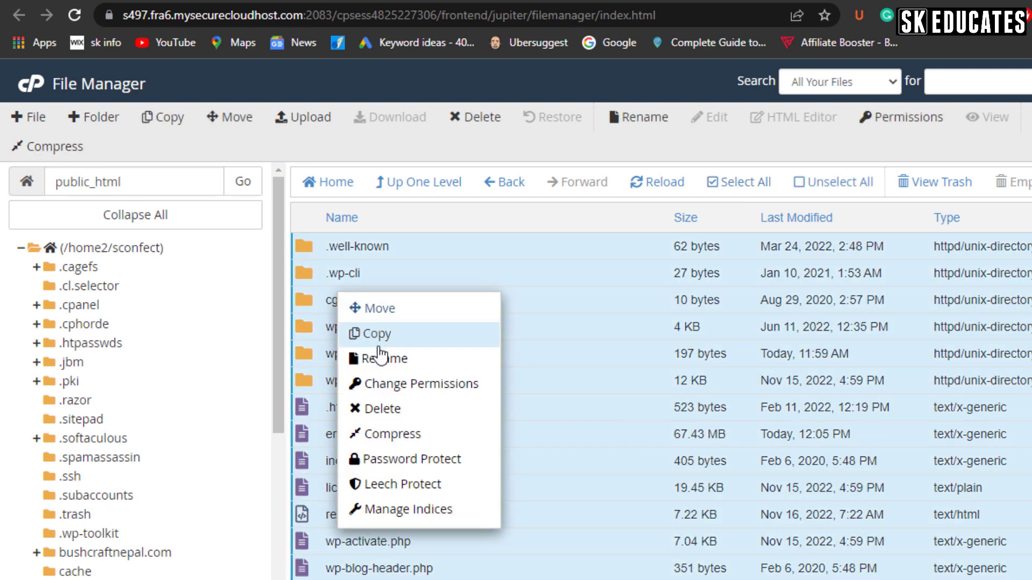
left_click(395, 434)
left_click(448, 250)
scroll(560, 391, "down", 5)
scroll(563, 389, "up", 2)
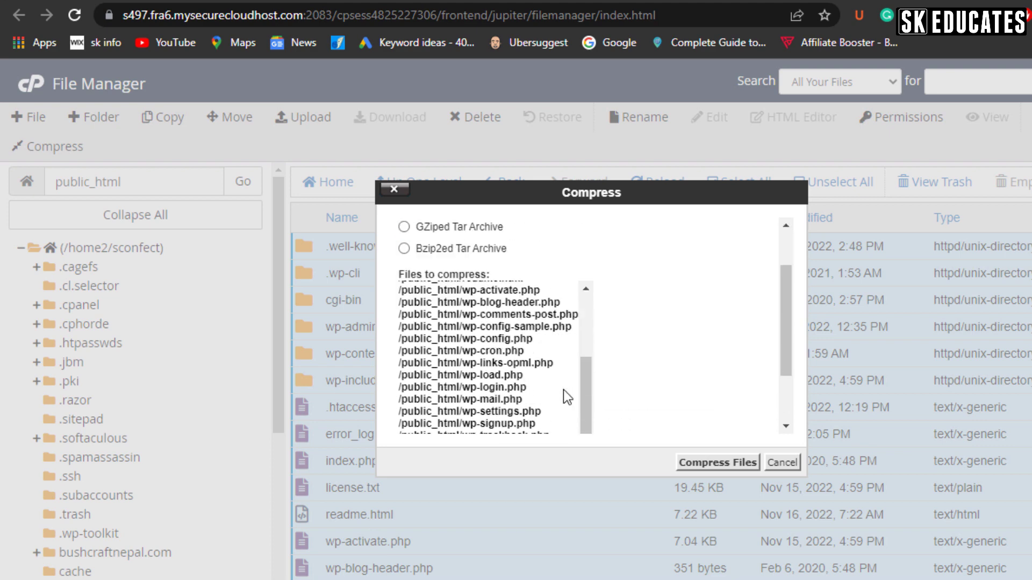
scroll(567, 411, "down", 3)
left_click(575, 406)
key("BackSpace")
key("BackSpace")
key("BackSpace")
key("BackSpace")
key("BackSpace")
key("BackSpace")
key("BackSpace")
key("BackSpace")
key("BackSpace")
key("BackSpace")
key("BackSpace")
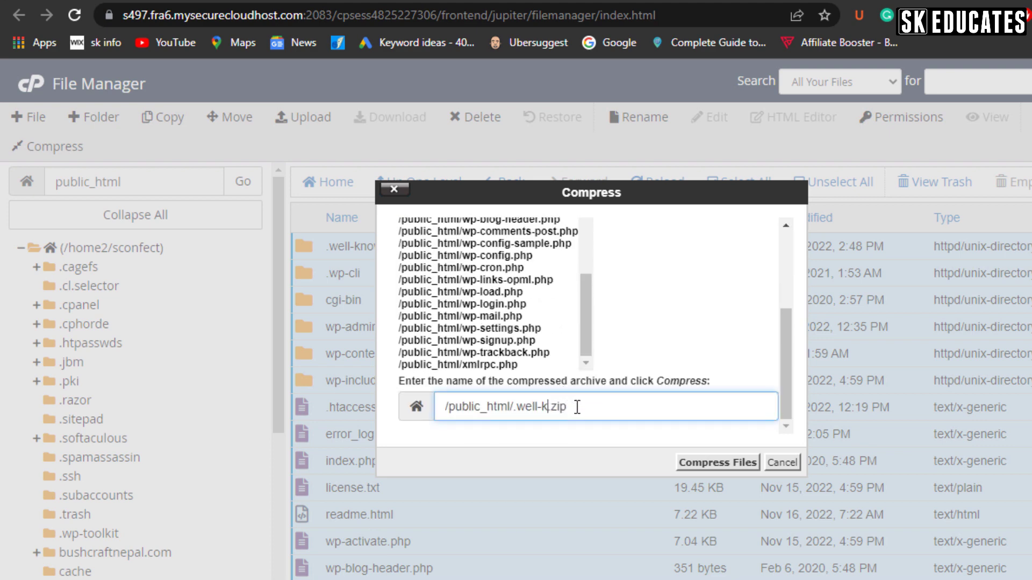
type("SCON")
left_click(682, 461)
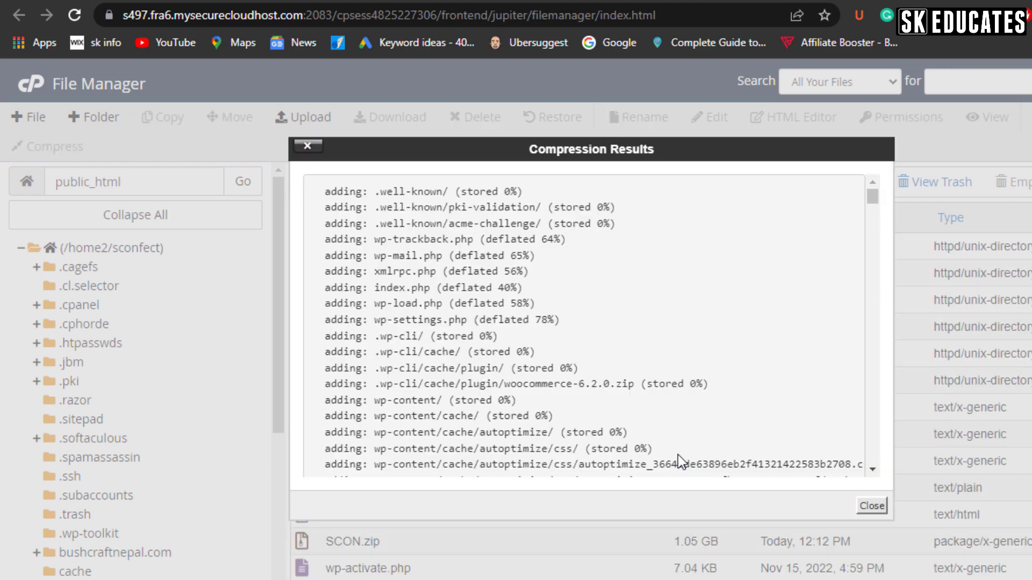
- Close the compression results and download SCON.zip to the computer
left_click(875, 509)
scroll(458, 414, "down", 3)
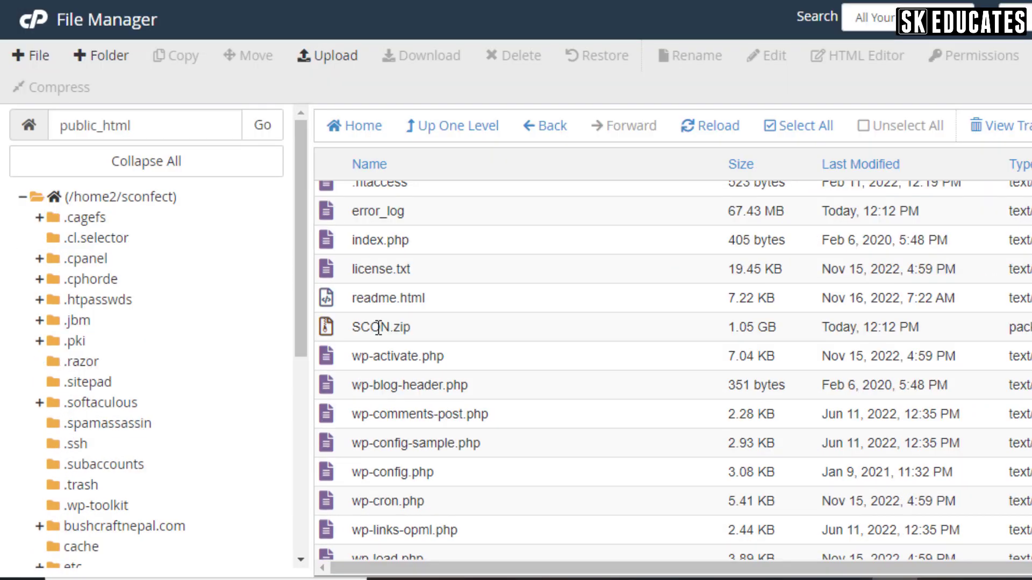
right_click(349, 369)
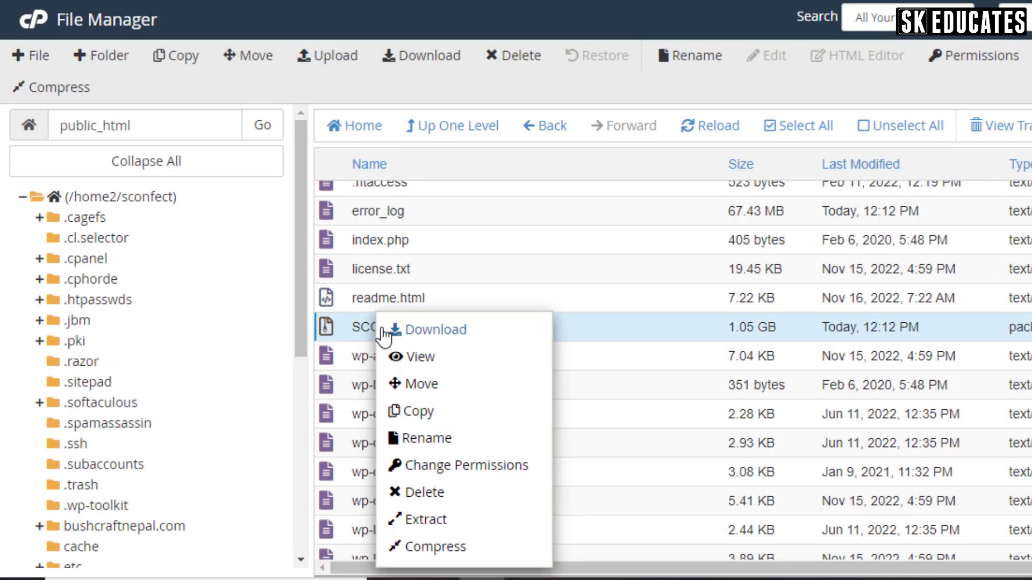
left_click(405, 373)
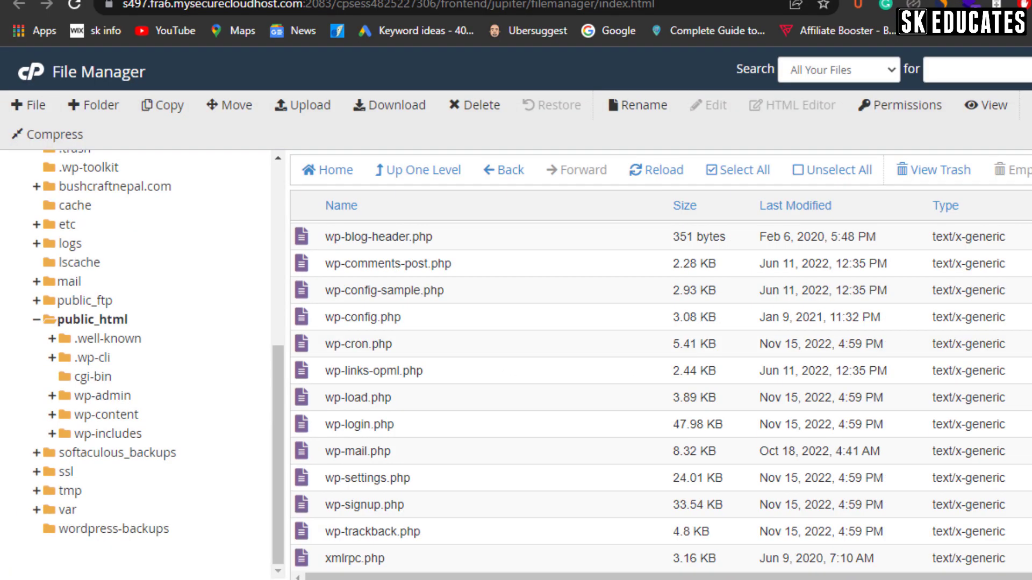
- Open wp-config.php in the editor, note DB_NAME sconfect_wp854, and return to File Manager
scroll(595, 369, "up", 6)
scroll(594, 370, "down", 6)
right_click(371, 315)
left_click(409, 381)
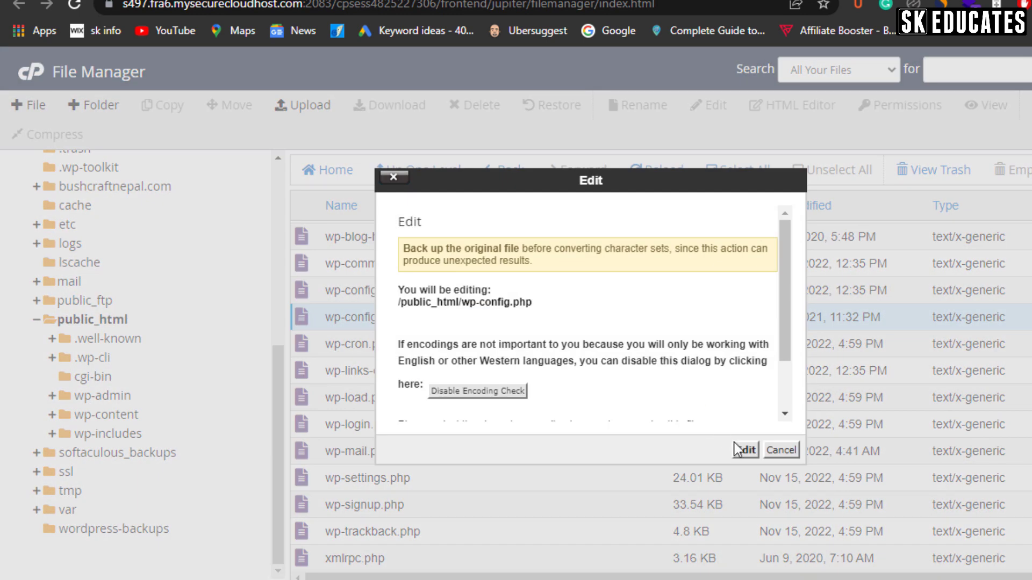
left_click(735, 446)
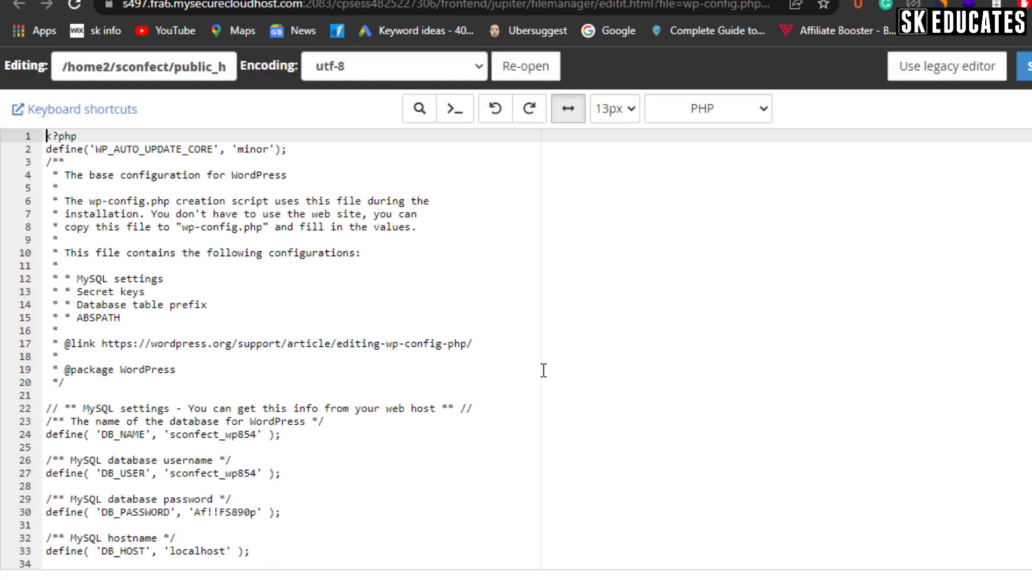
scroll(258, 320, "down", 1)
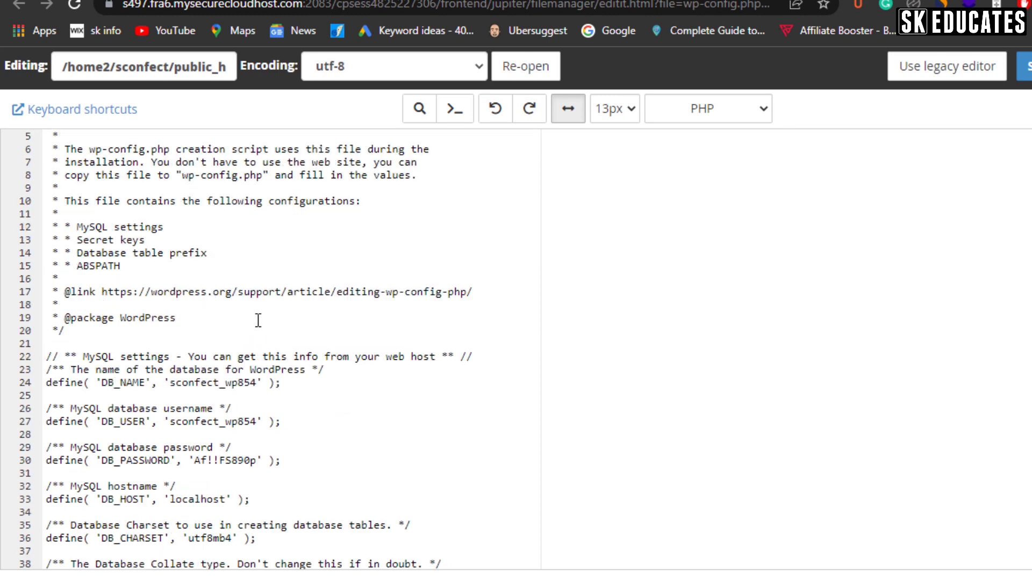
scroll(258, 315, "down", 1)
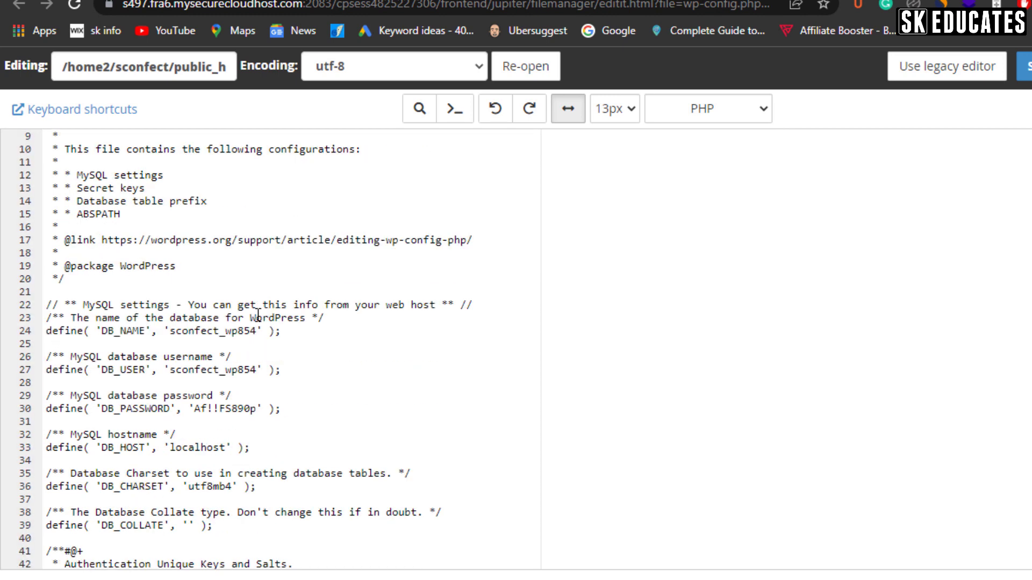
left_click(292, 330)
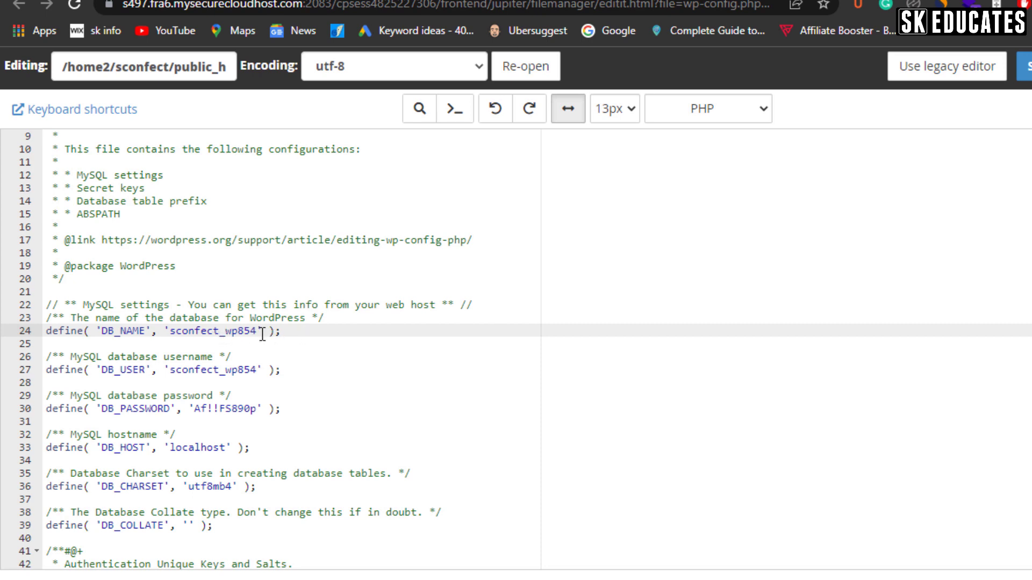
key("alt+Left")
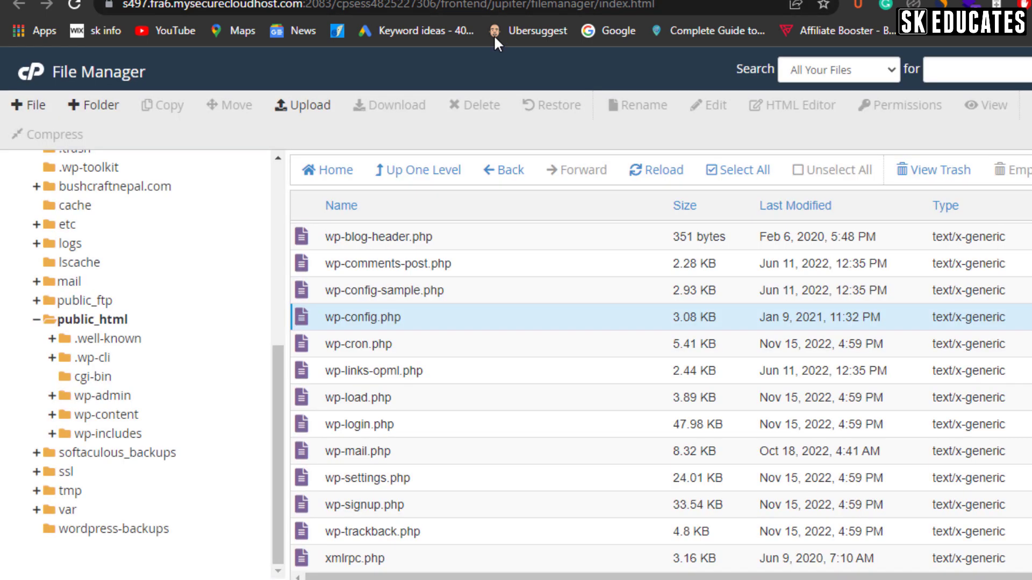
- Export the sconfect_wp854 database from phpMyAdmin as a Quick SQL file
key("alt+Left")
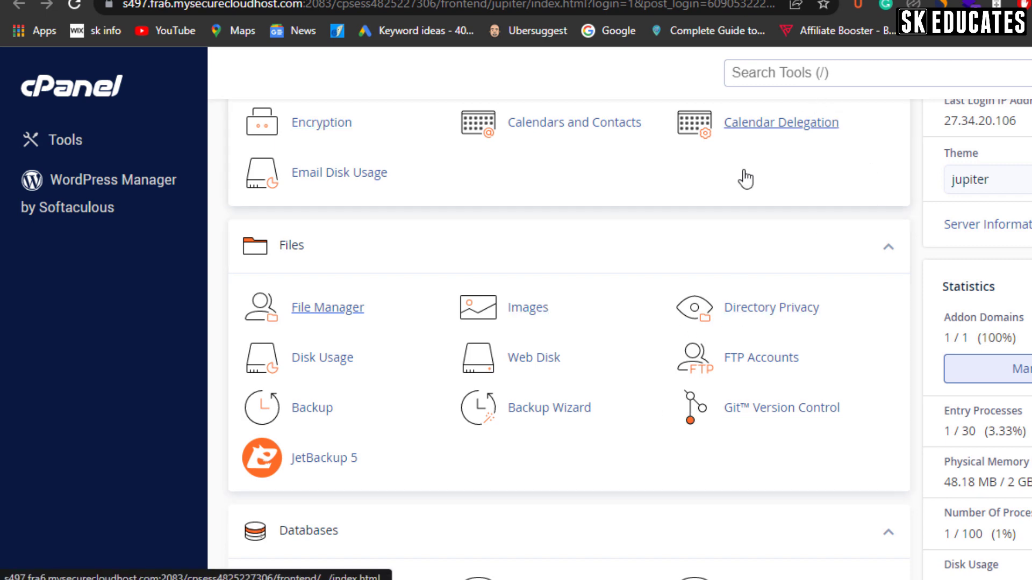
scroll(626, 349, "down", 6)
left_click(343, 252)
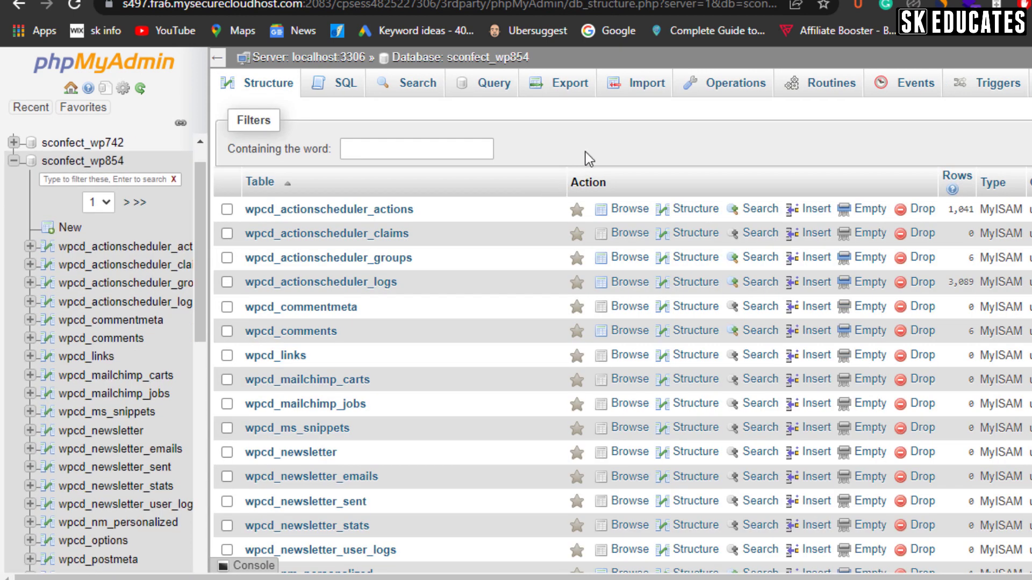
left_click(567, 96)
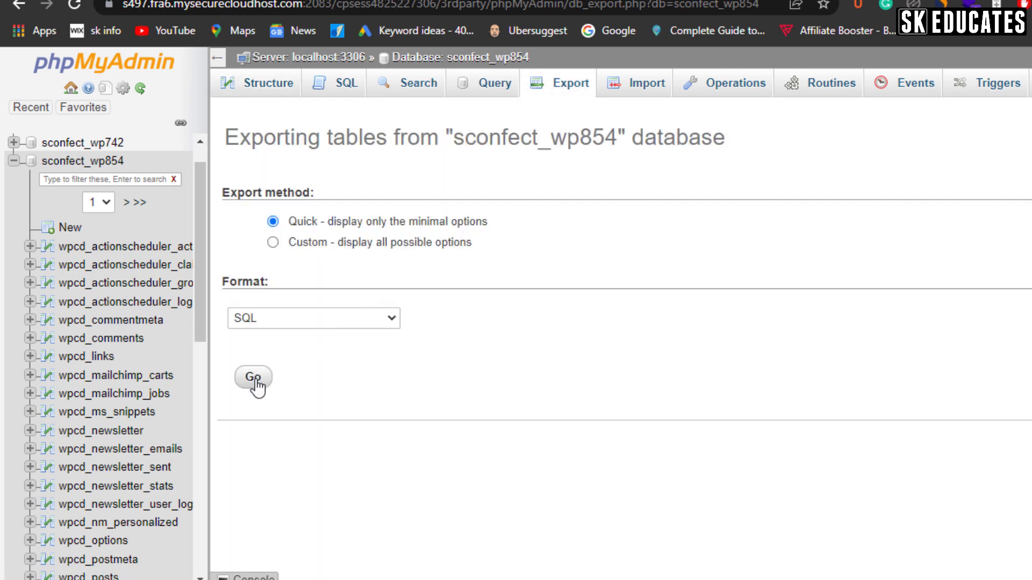
left_click(256, 382)
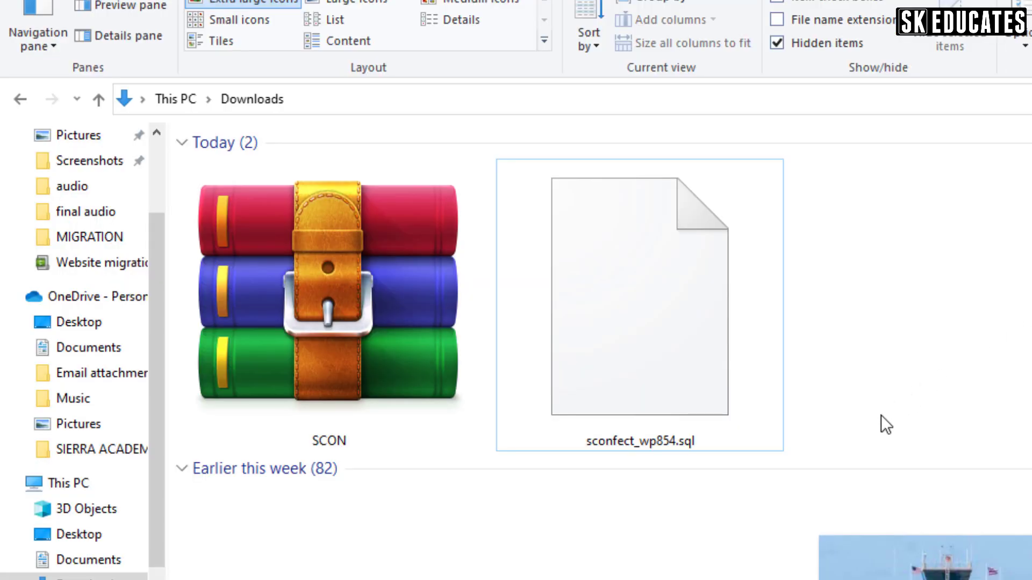
- Confirm the SCON archive and sconfect_wp854.sql are both in the Downloads folder
double_click(360, 308)
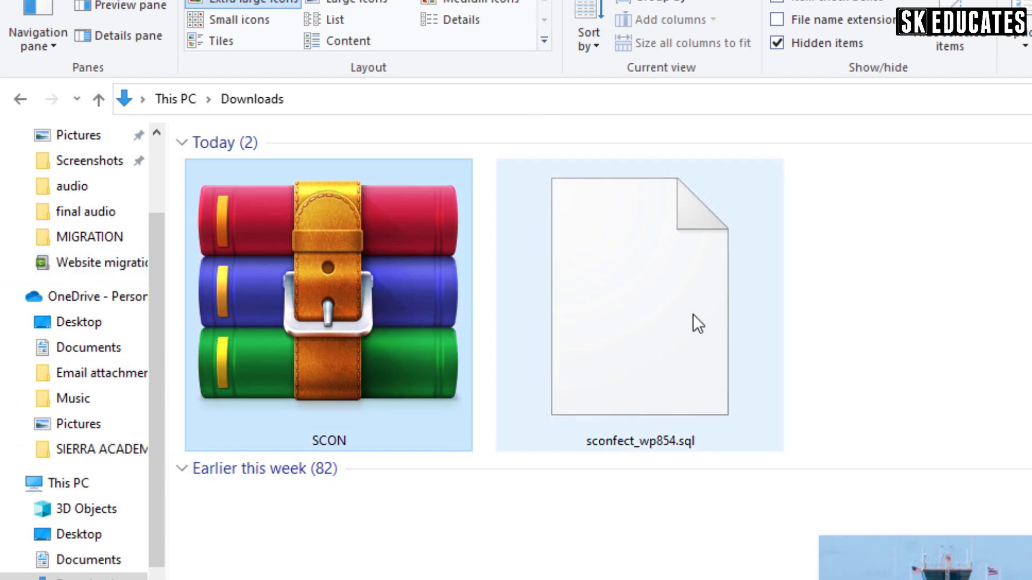
left_click(651, 344)
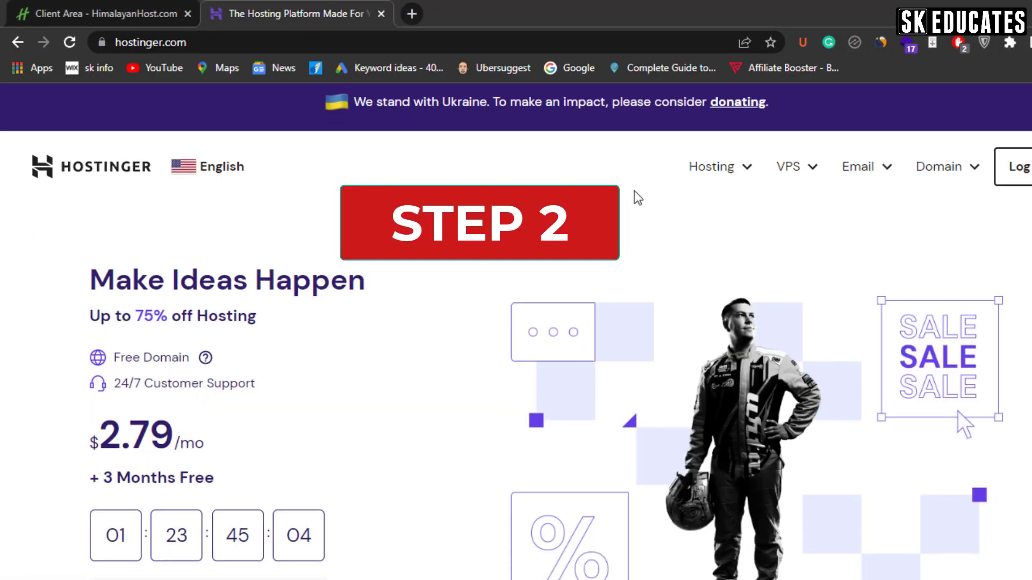
- Review Hostinger's web hosting plans, expanding 'See all features' for the full comparison
scroll(634, 192, "down", 5)
scroll(634, 192, "down", 6)
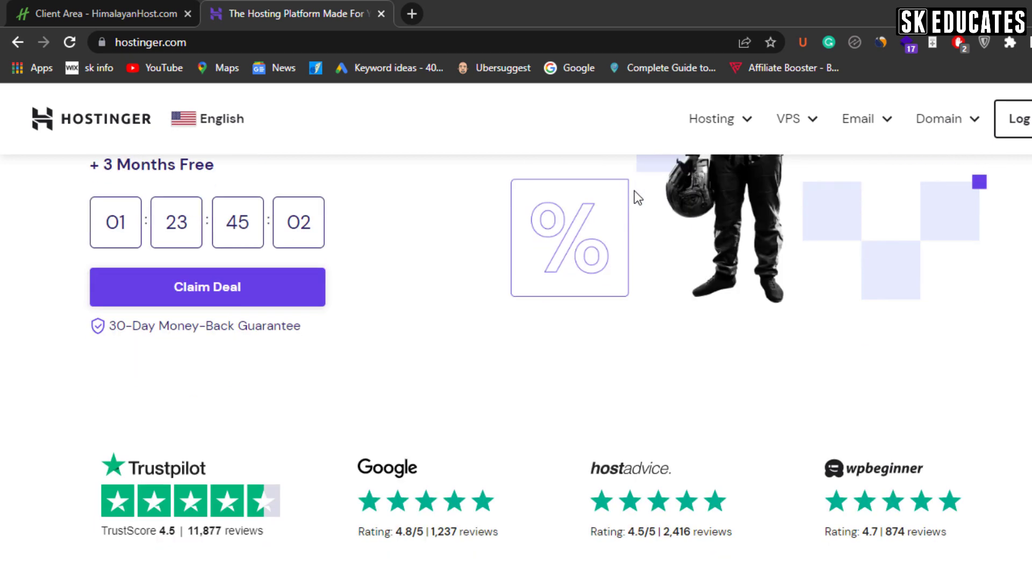
scroll(634, 194, "down", 7)
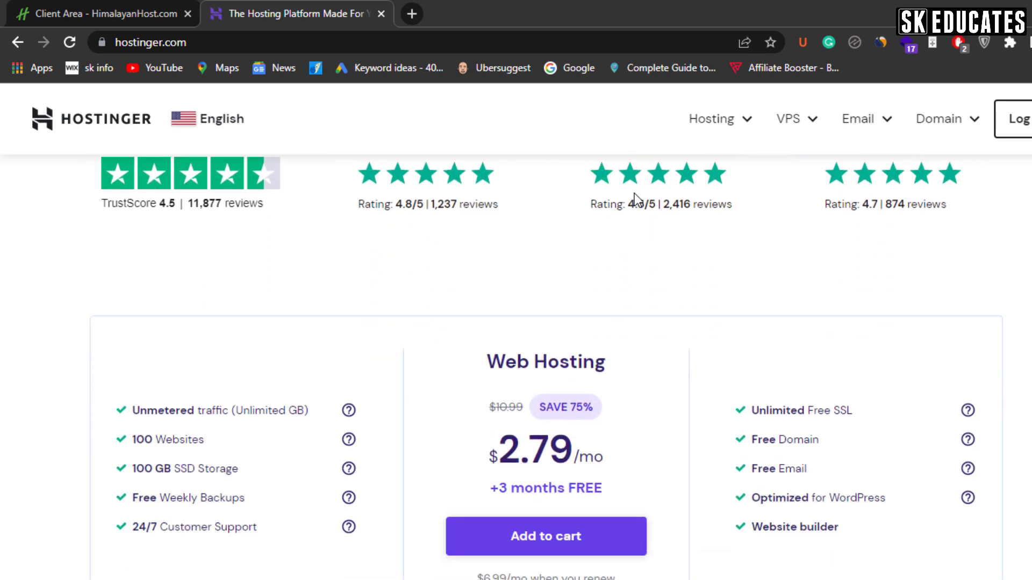
scroll(634, 193, "down", 8)
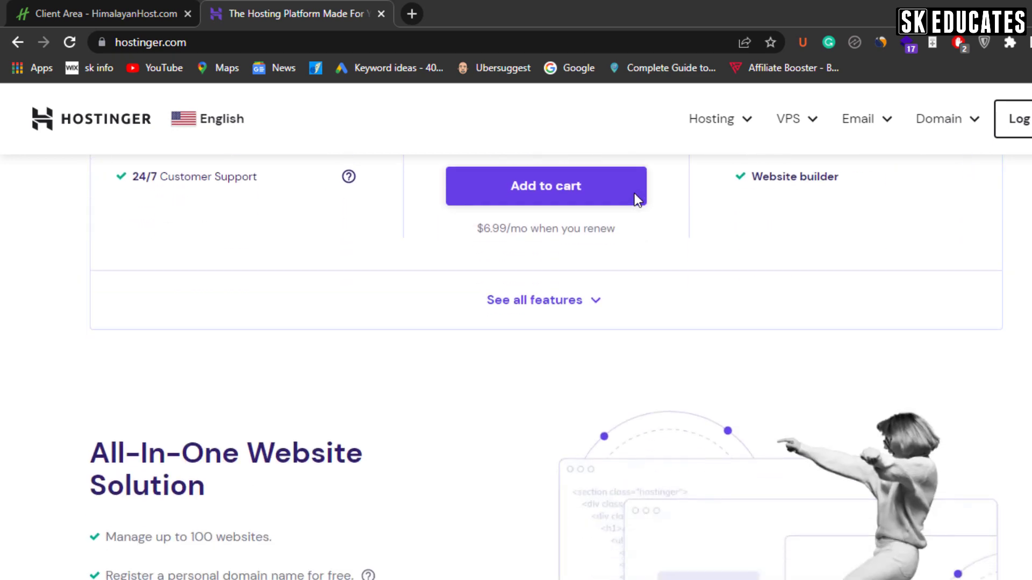
scroll(634, 192, "down", 5)
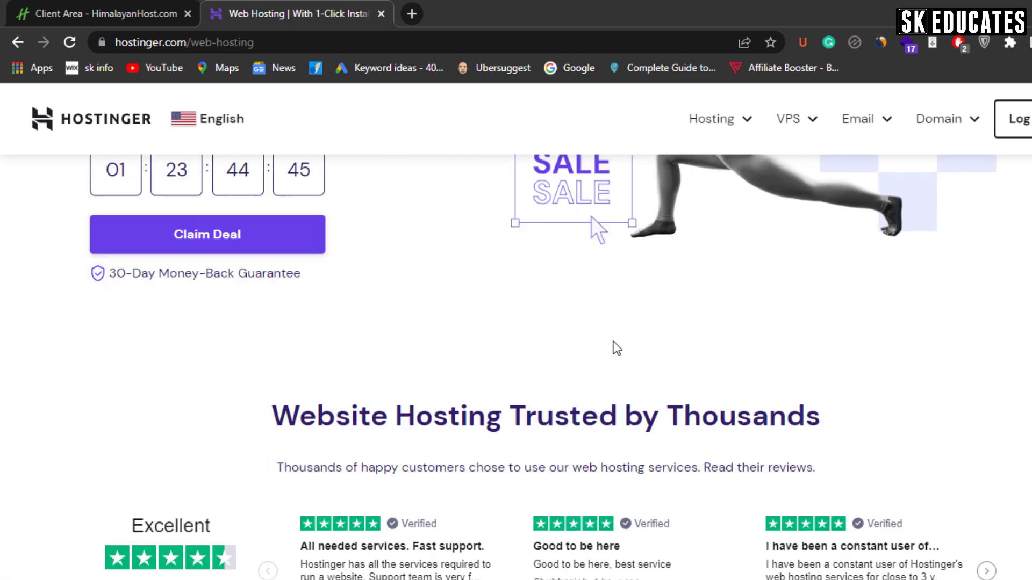
scroll(617, 348, "down", 12)
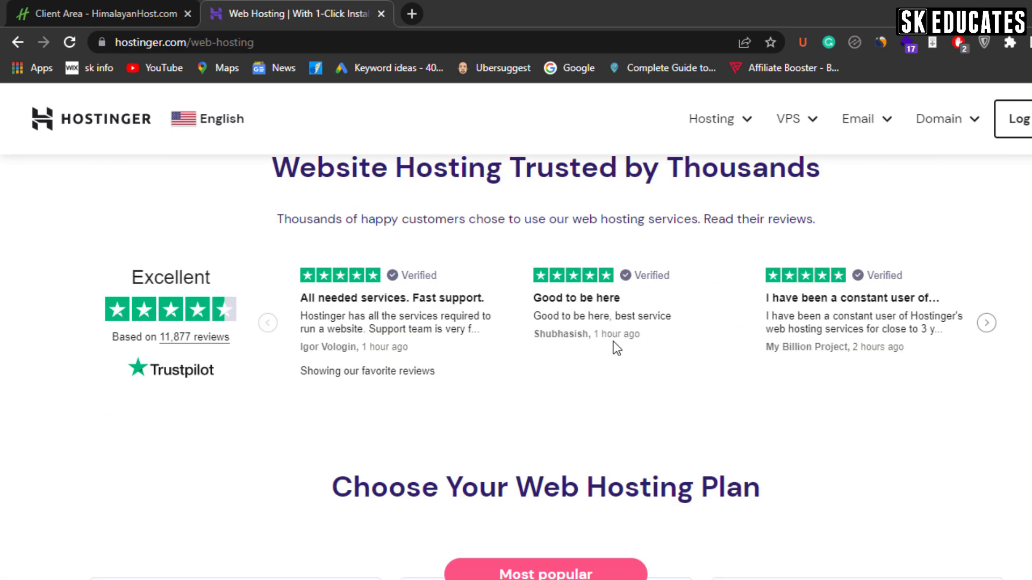
scroll(617, 348, "down", 10)
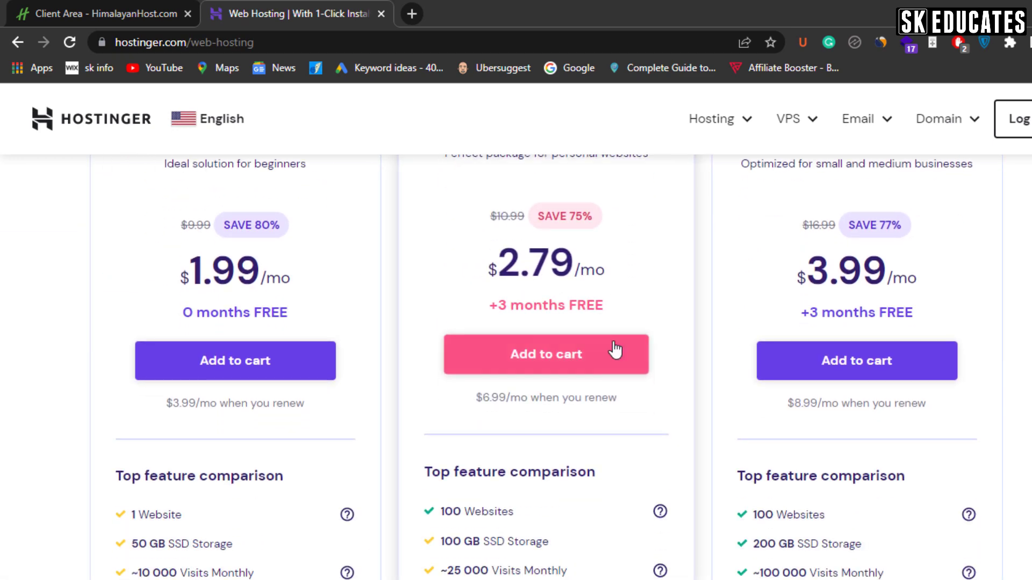
scroll(617, 349, "down", 8)
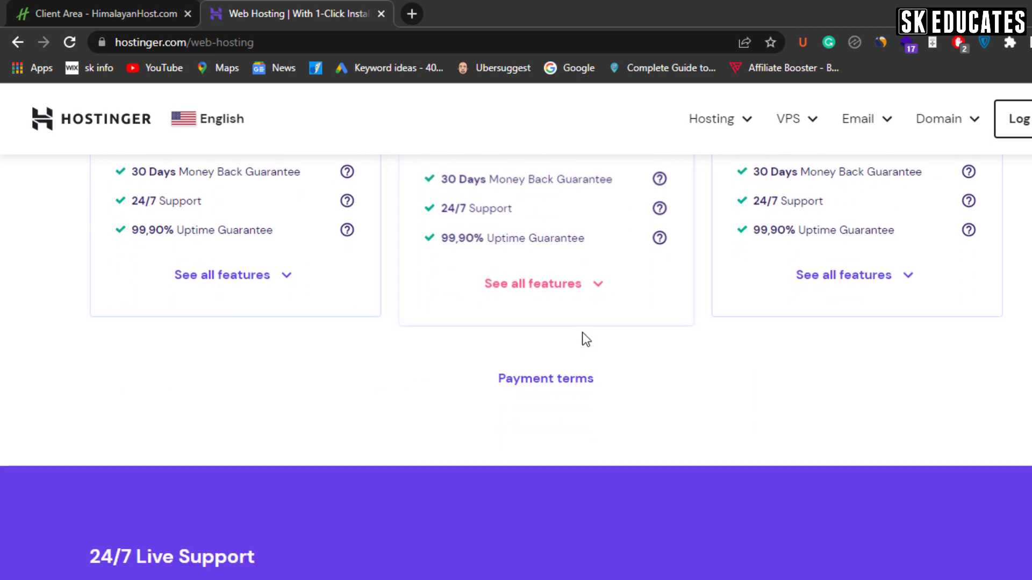
left_click(564, 286)
scroll(807, 330, "down", 1)
scroll(807, 330, "down", 7)
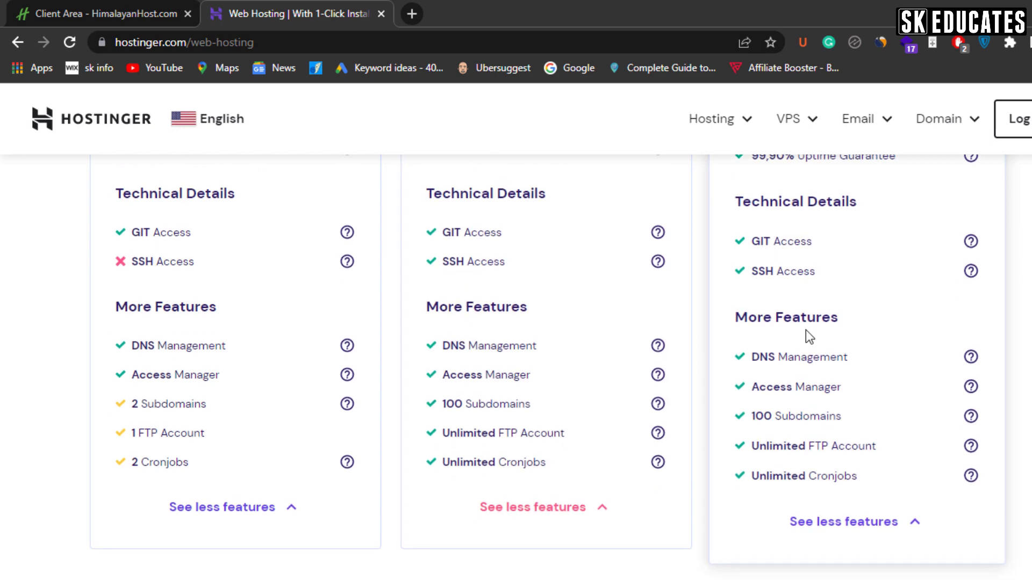
scroll(804, 330, "down", 4)
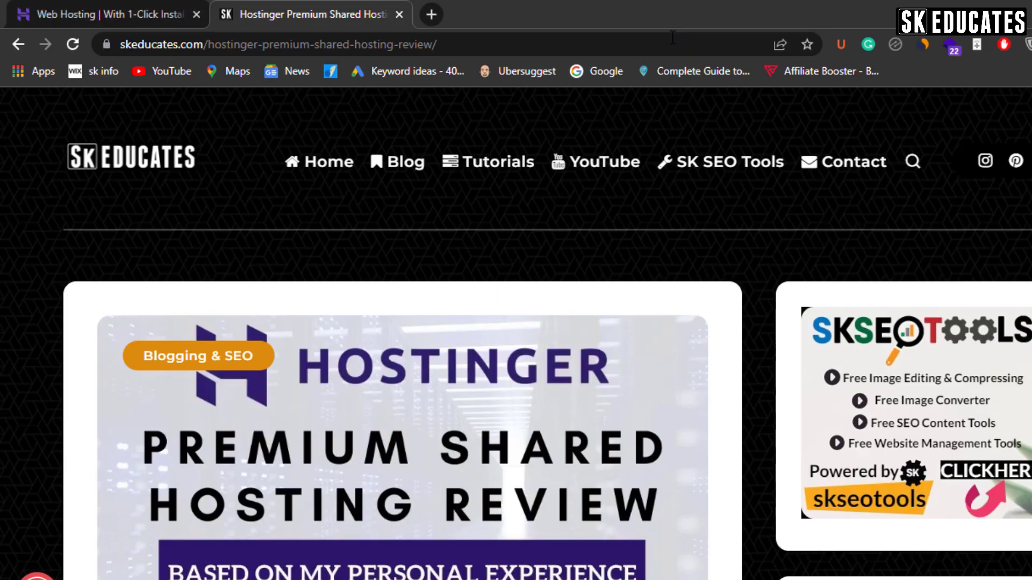
scroll(654, 290, "down", 9)
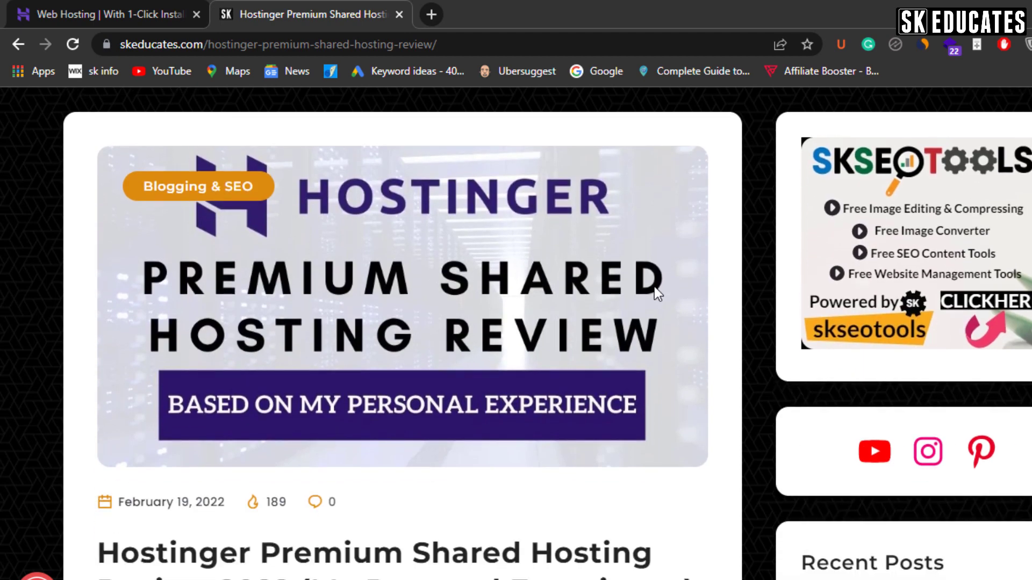
scroll(653, 288, "down", 8)
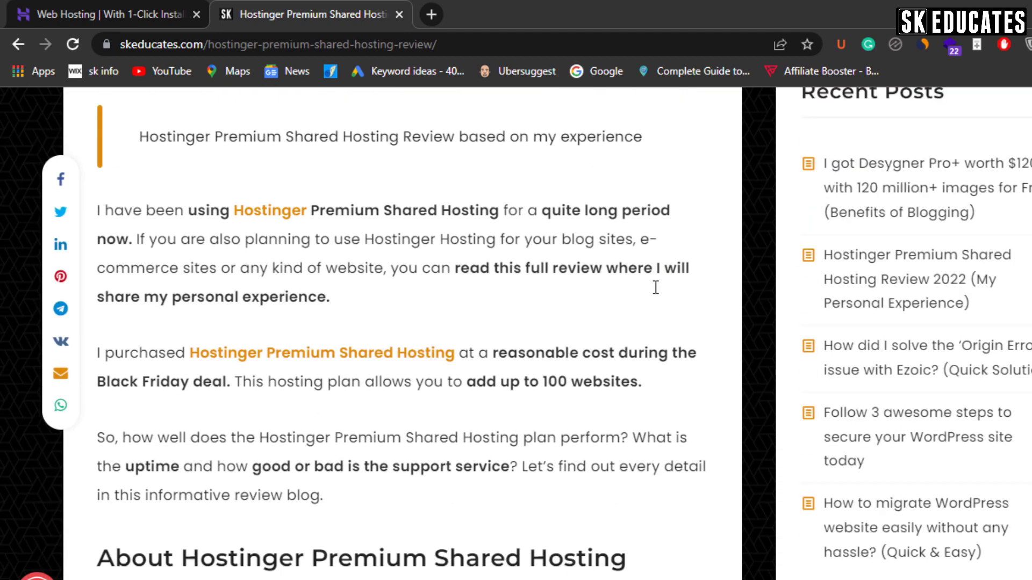
scroll(655, 287, "down", 8)
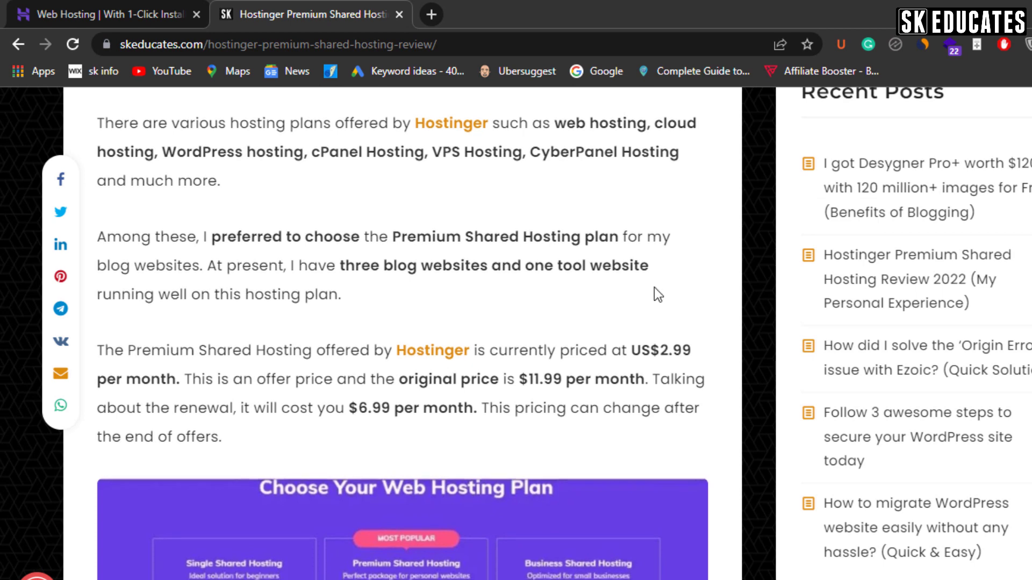
scroll(654, 288, "down", 10)
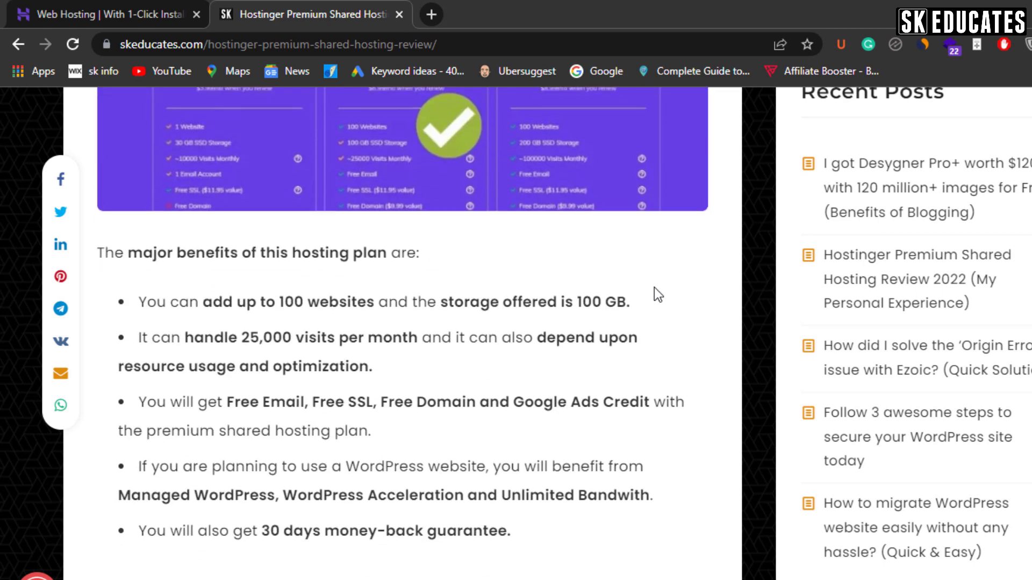
scroll(654, 288, "down", 2)
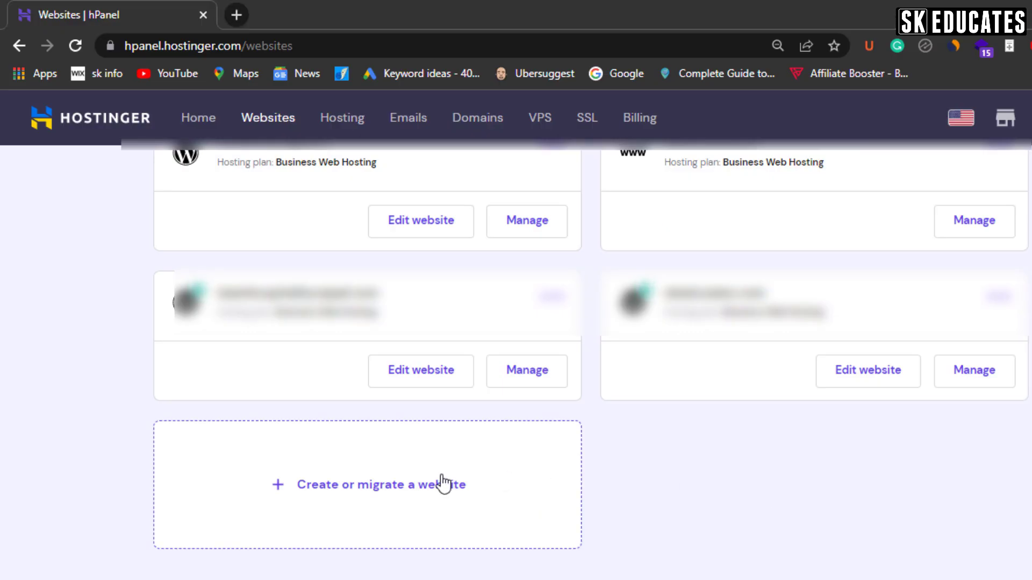
- Start a new empty website in hPanel using an existing domain
left_click(443, 484)
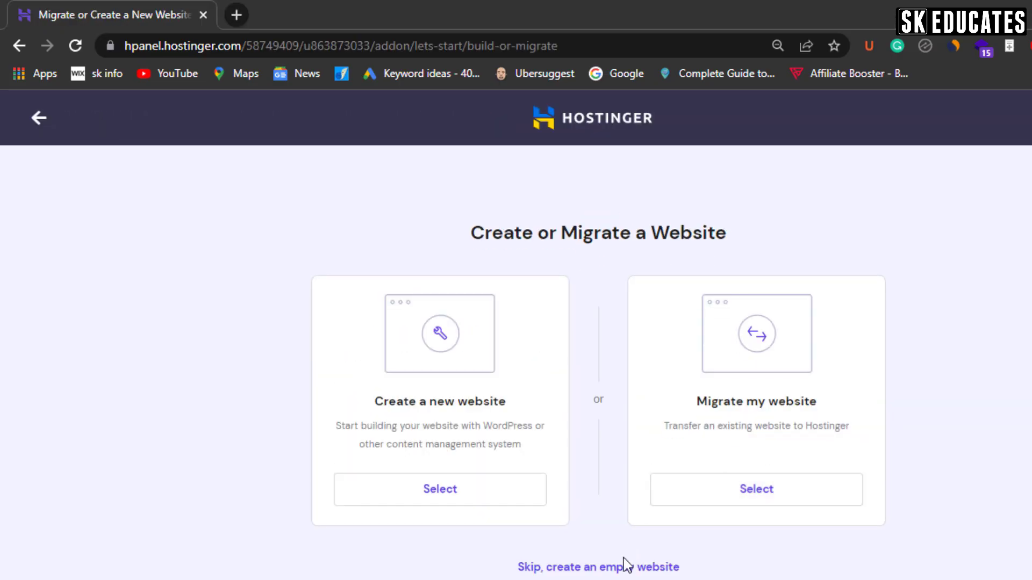
left_click(620, 568)
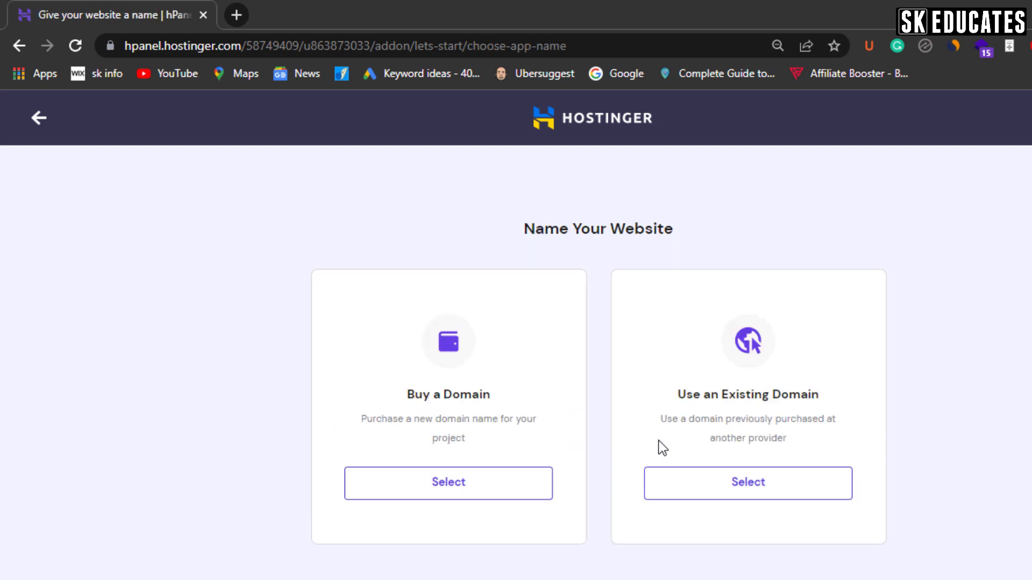
left_click(723, 489)
left_click(625, 486)
- Enter sconfectioner.com as the domain, accept the summary and finish setup
type("sconfectioner.com")
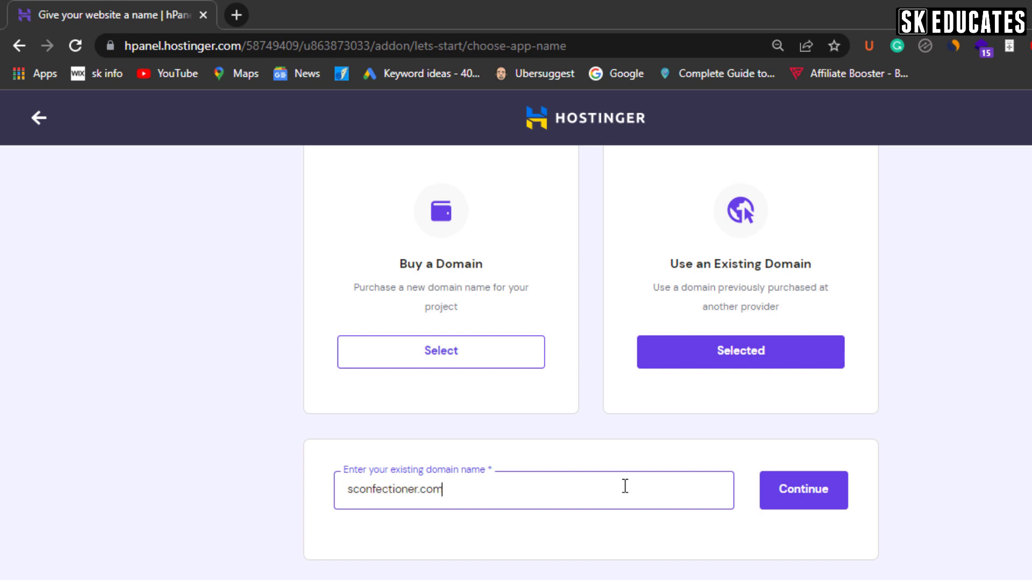
left_click(782, 492)
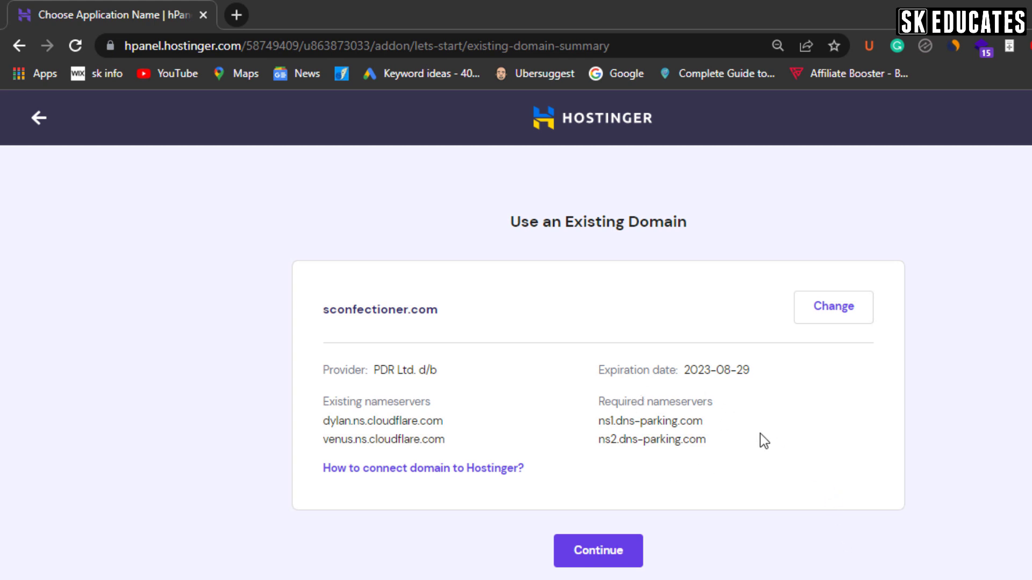
left_click(606, 559)
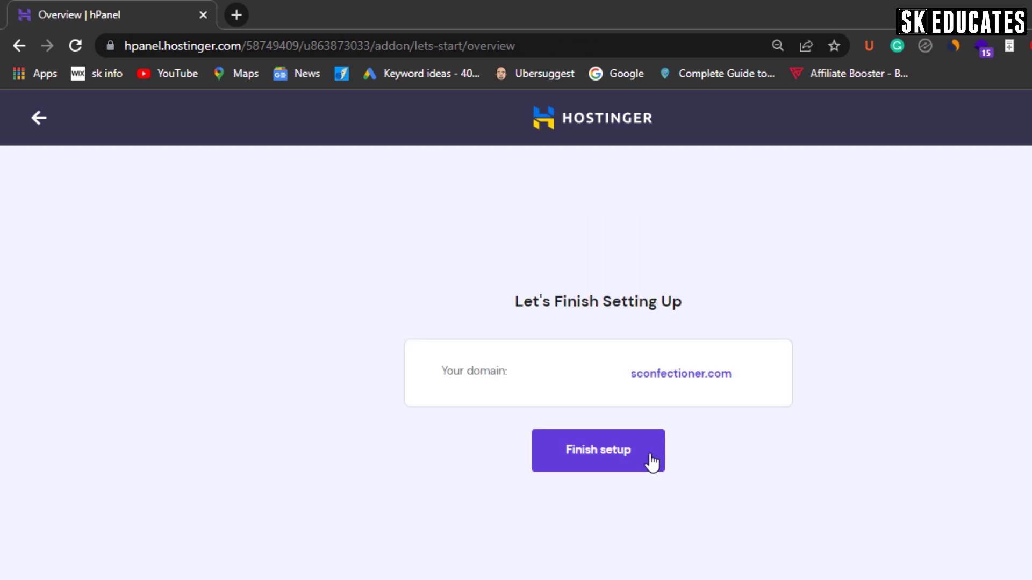
left_click(633, 463)
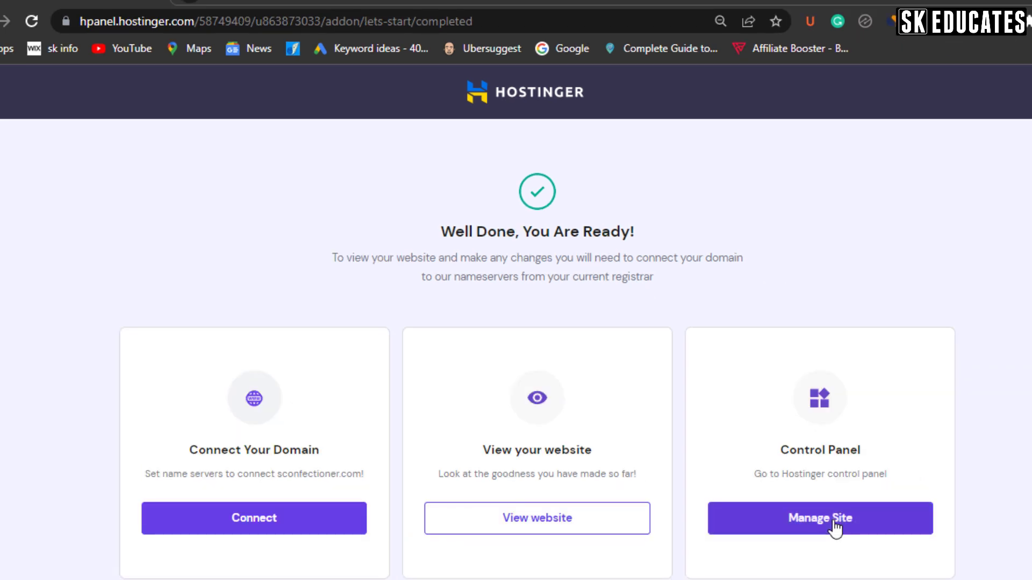
left_click(835, 524)
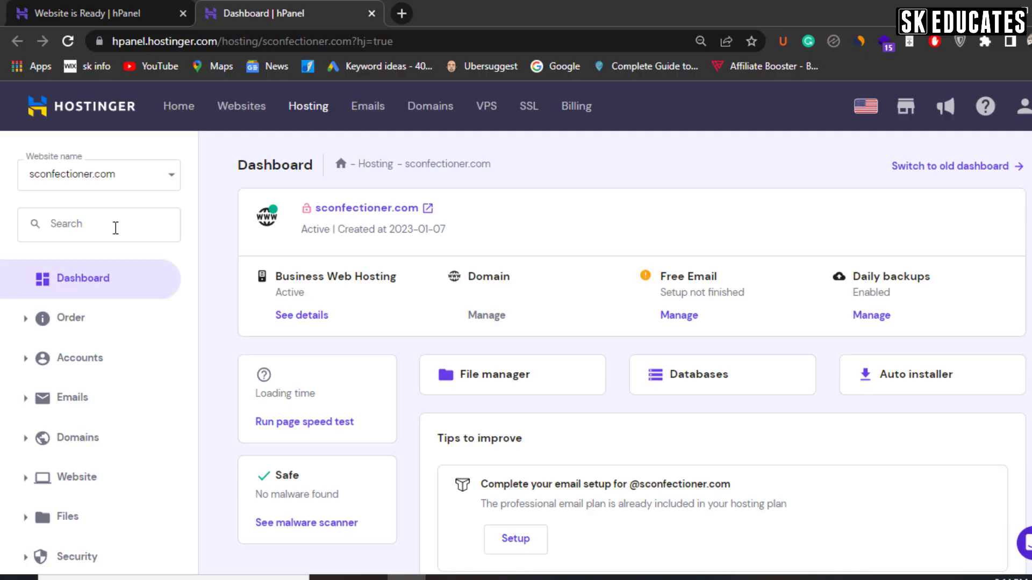
- On the MySQL Databases page, enter database name _scon and username _sconf
left_click(116, 228)
type("mysq")
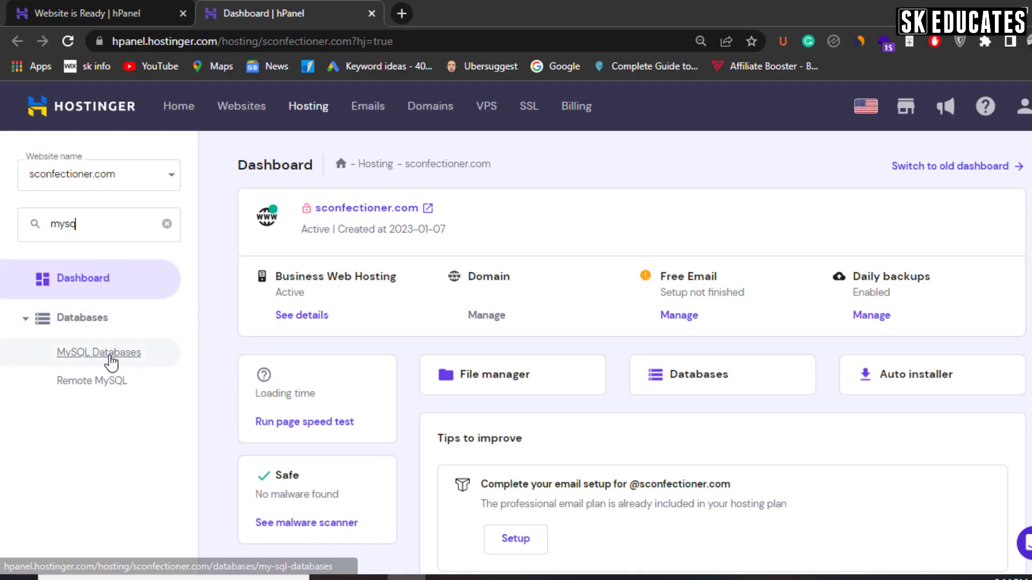
left_click(108, 353)
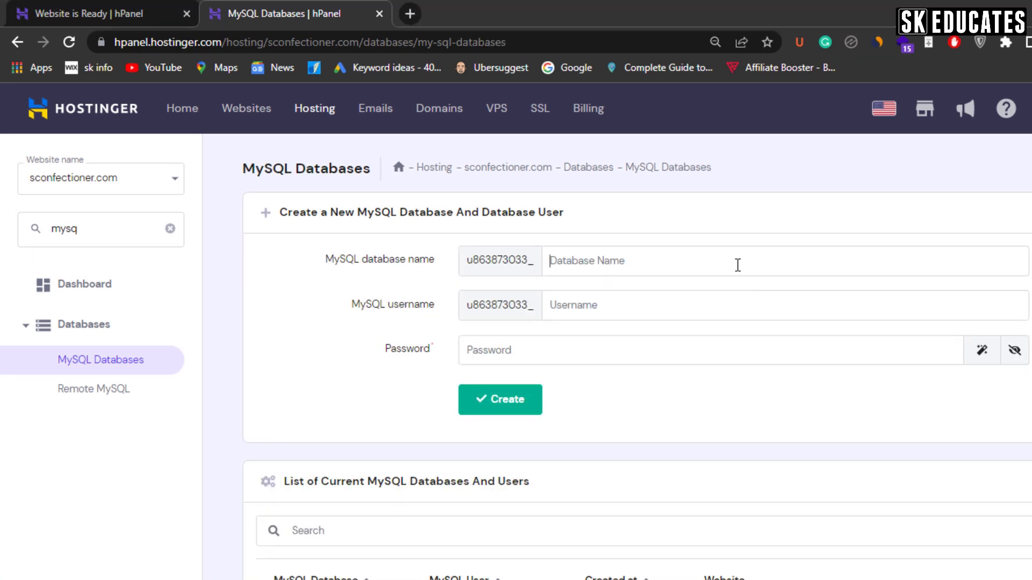
type("scon")
key("Tab")
type("sco")
key("Tab")
- Set the database password, copy it into Notepad, and create the database
type("S")
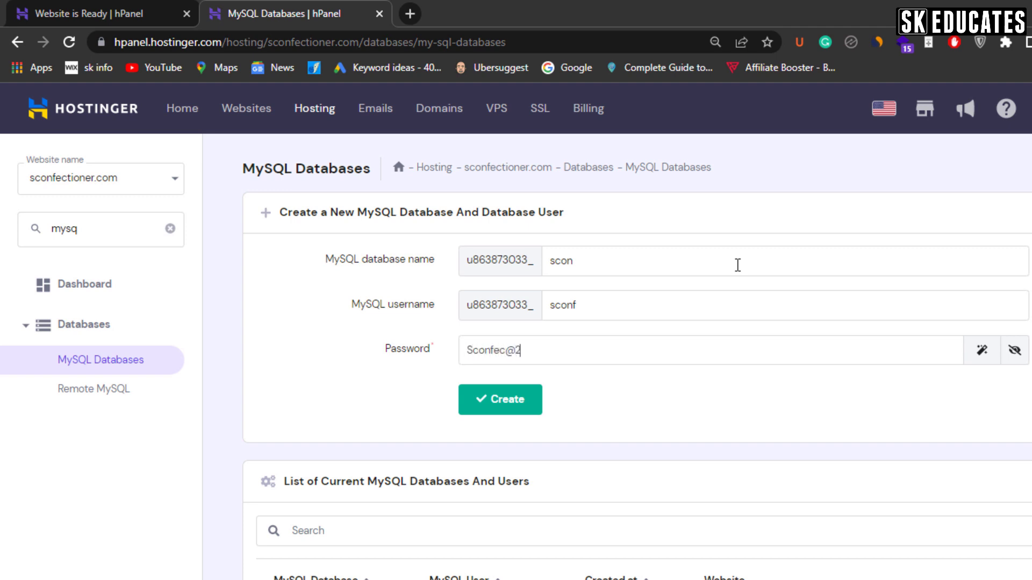
key("ctrl+a")
key("ctrl+c")
key("alt+Tab")
key("ctrl+v")
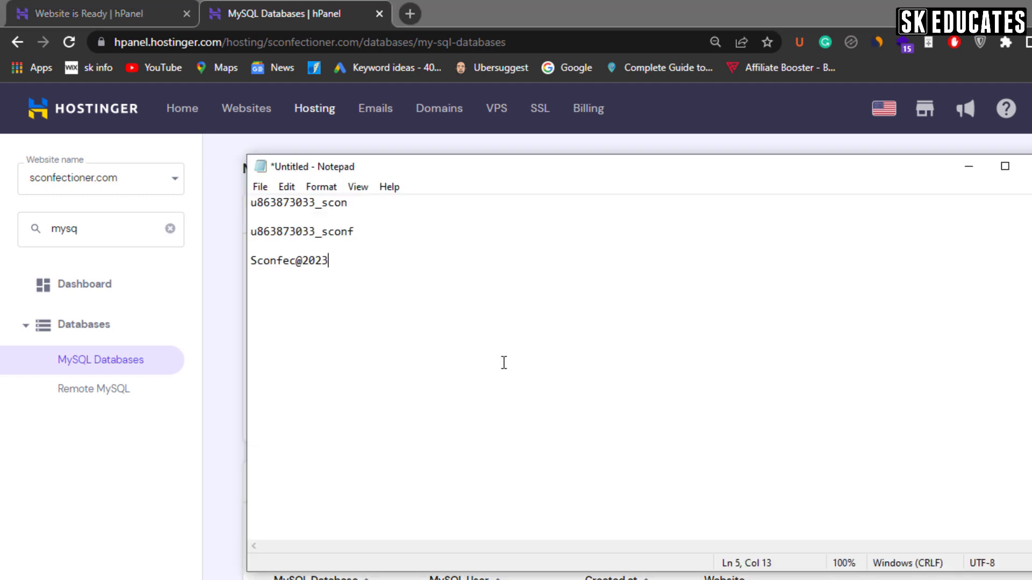
key("alt+Tab")
left_click(509, 408)
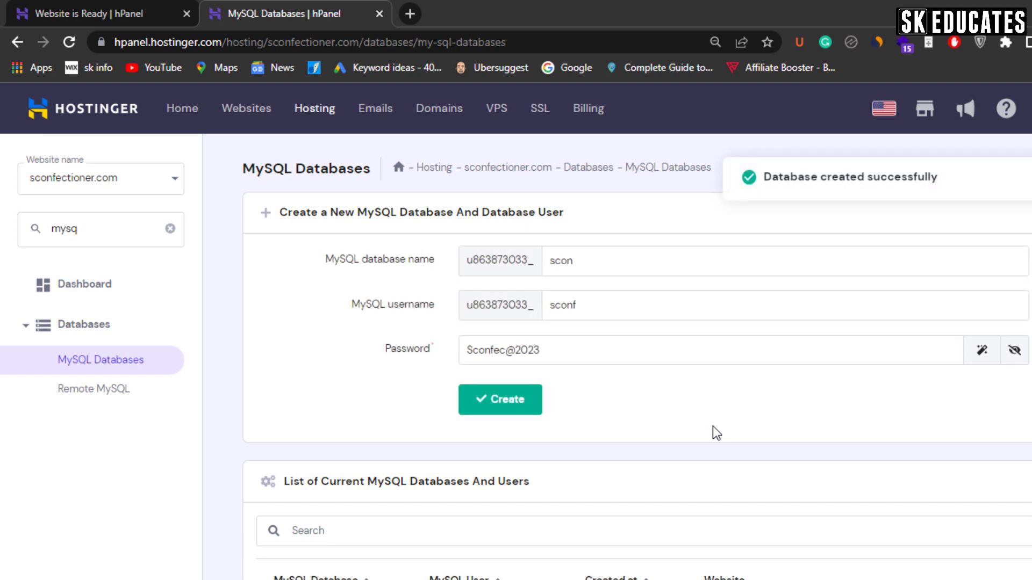
scroll(713, 430, "down", 3)
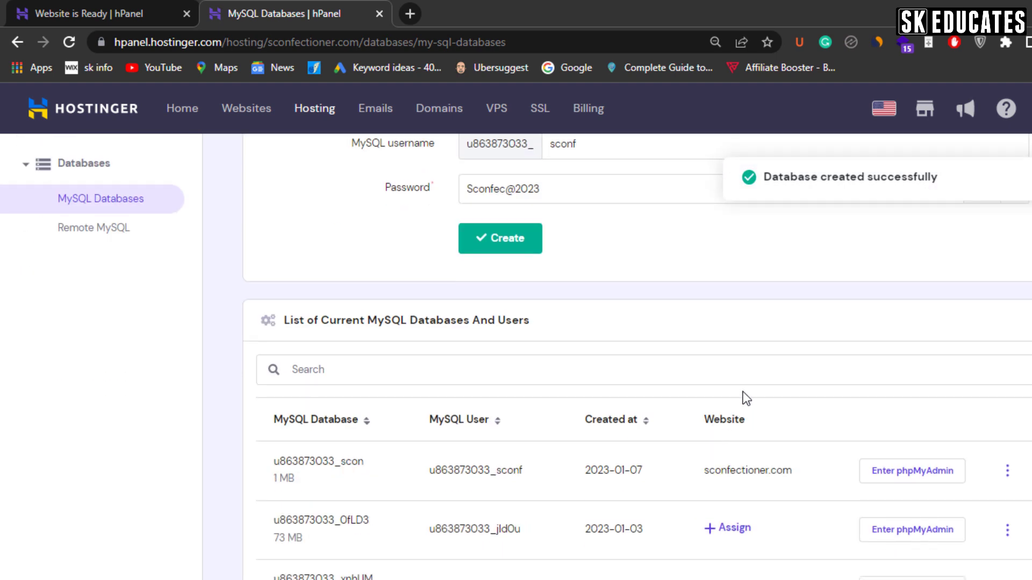
left_click(720, 469)
- Open phpMyAdmin for the site and select the new _scon database
left_click(106, 234)
type("php")
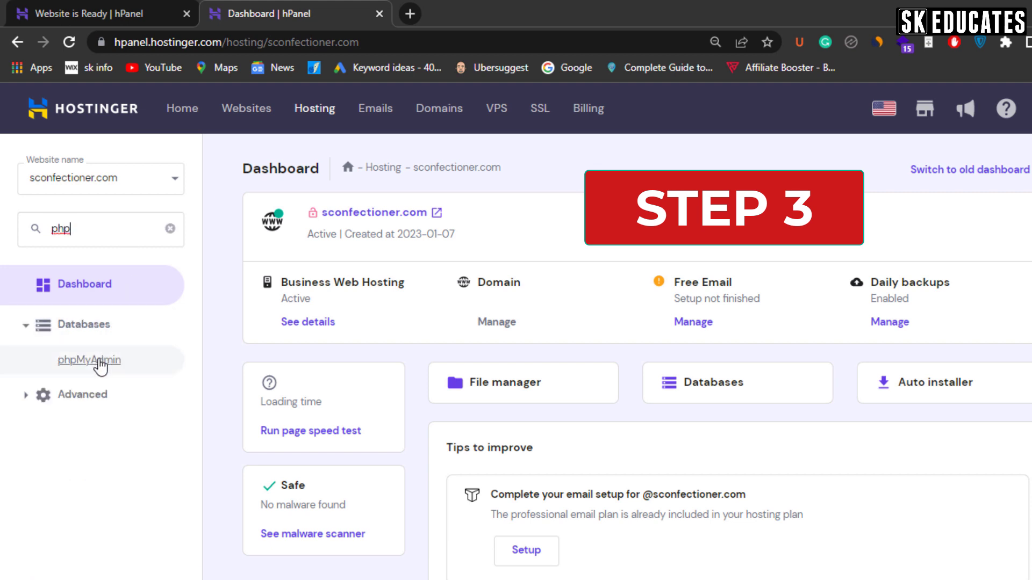
left_click(100, 365)
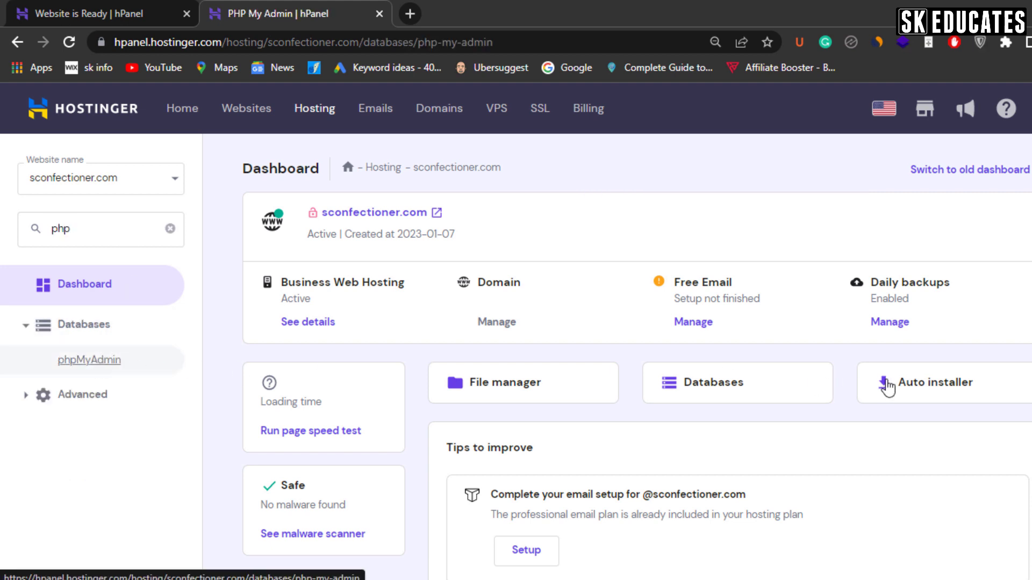
scroll(843, 375, "down", 1)
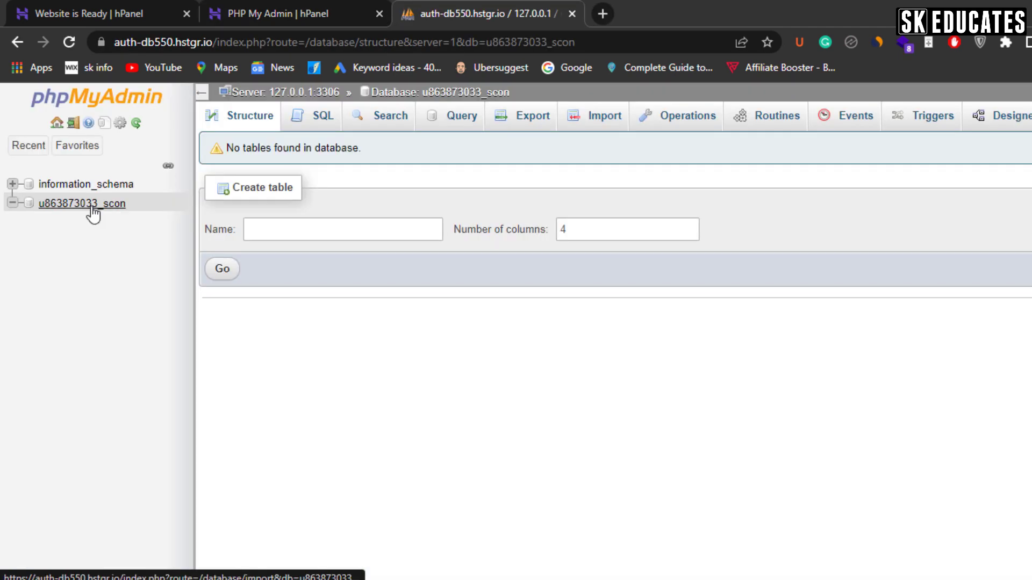
left_click(88, 205)
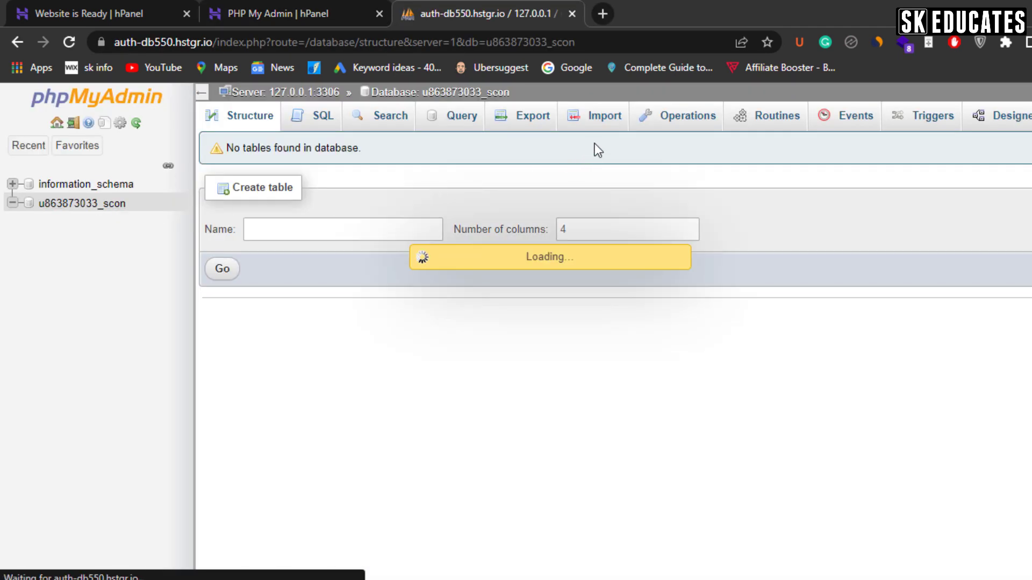
- Import the sconfect_wp854.sql backup into the _scon database
left_click(607, 117)
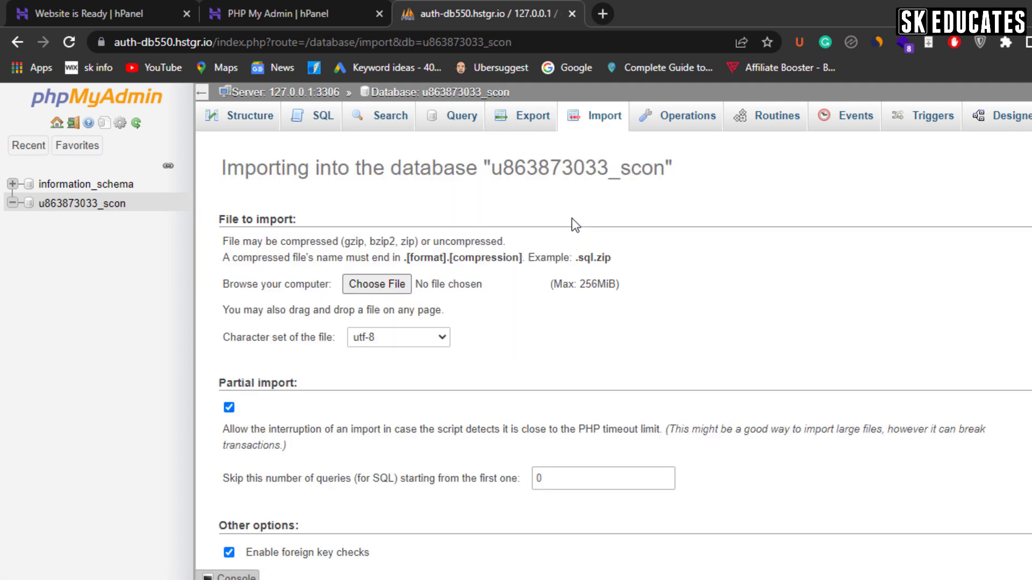
left_click(377, 282)
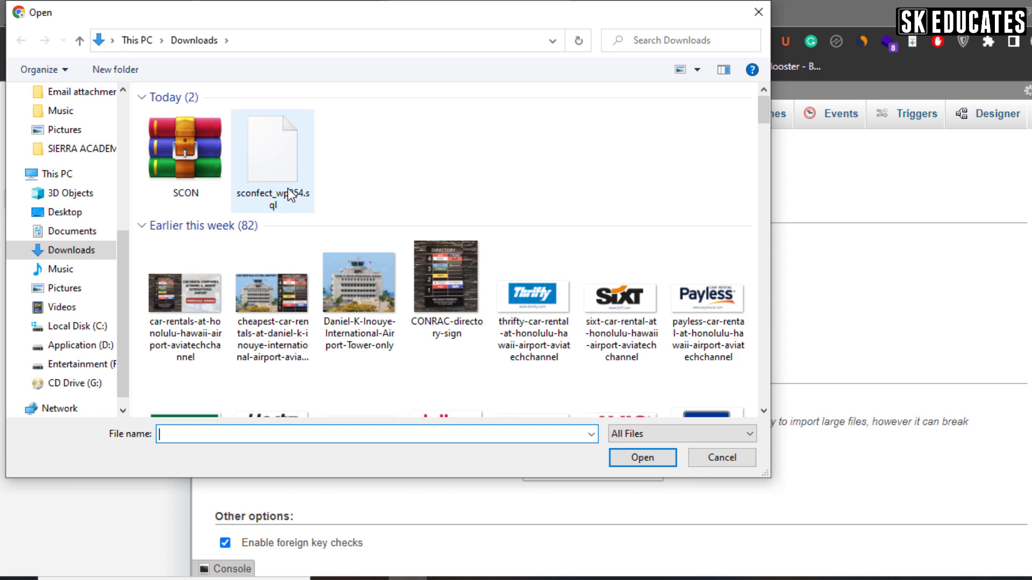
double_click(290, 194)
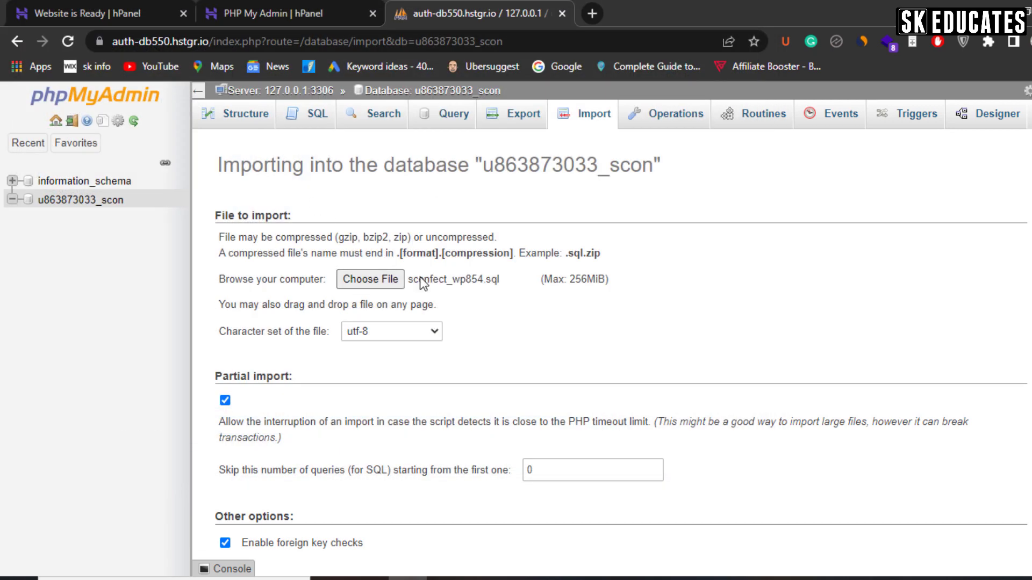
scroll(540, 321, "down", 4)
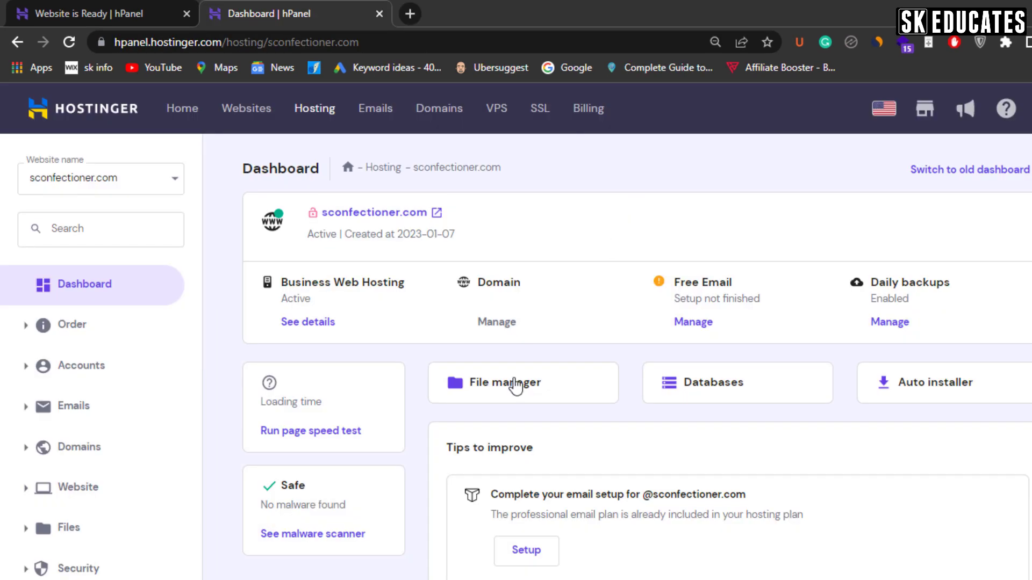
left_click(515, 384)
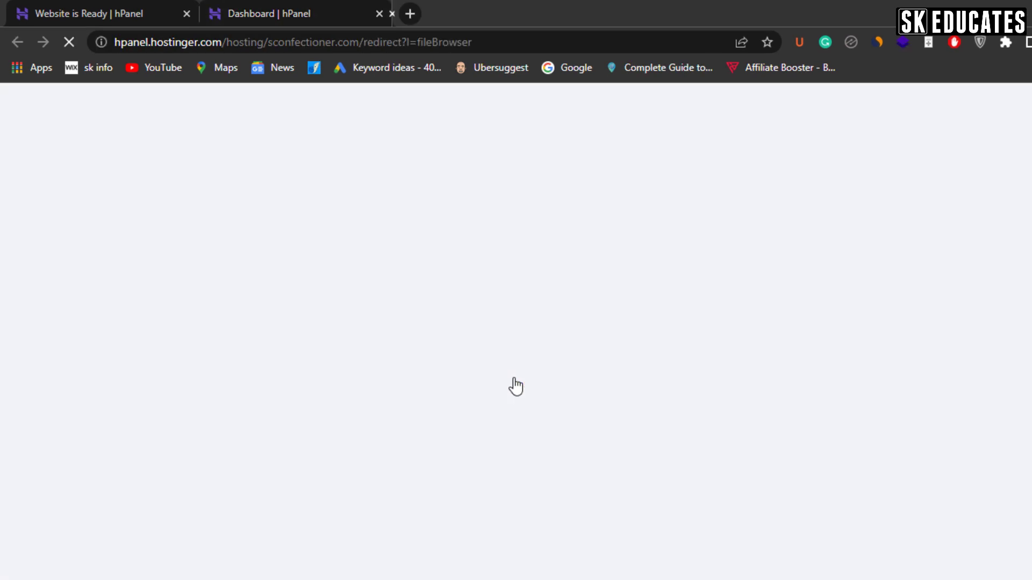
- Upload the SCON archive into public_html in Hostinger File Manager
double_click(763, 231)
left_click(970, 109)
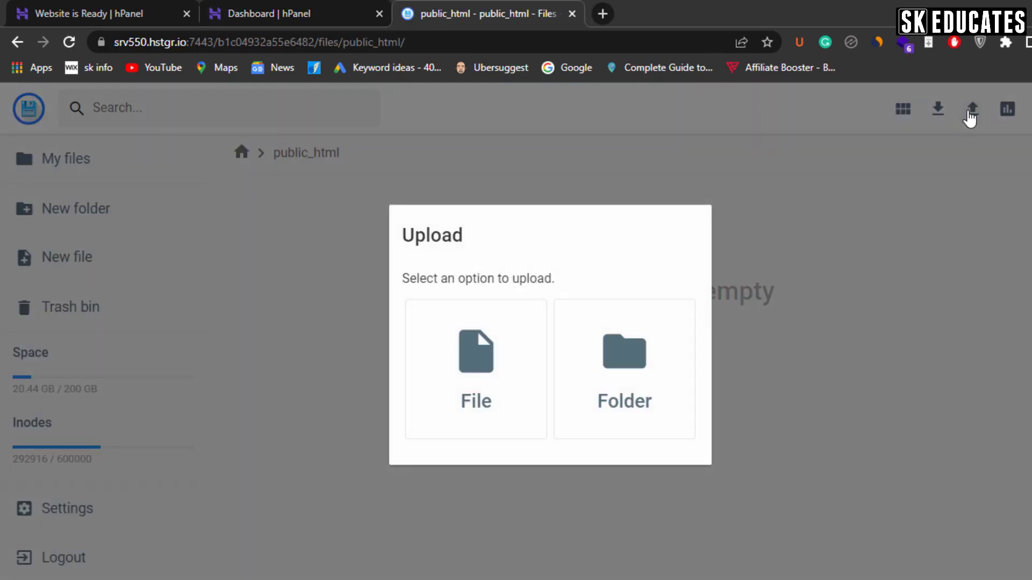
left_click(494, 403)
left_click(200, 168)
double_click(198, 162)
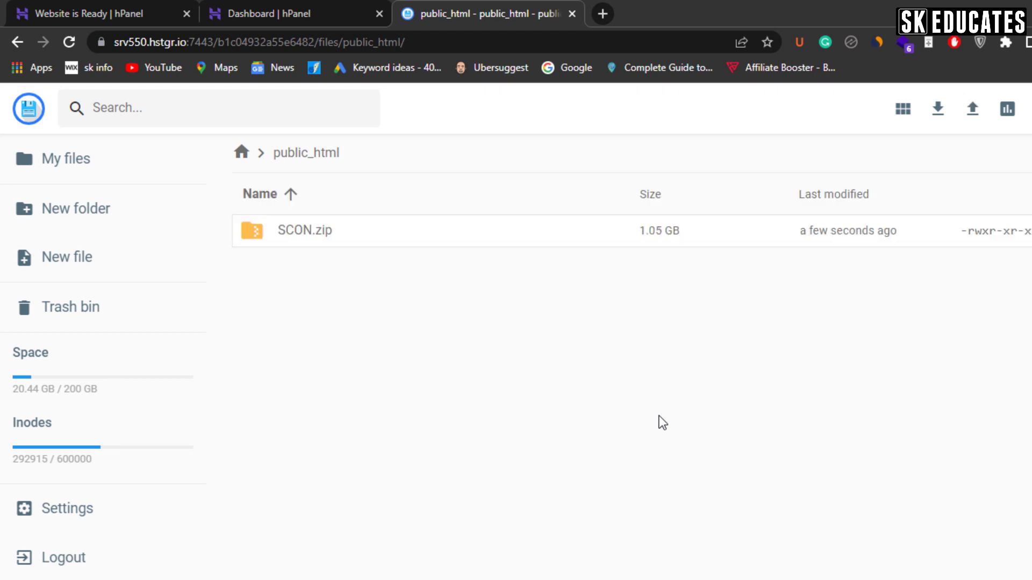
- Unarchive SCON.zip into the '..' parent folder destination
right_click(309, 237)
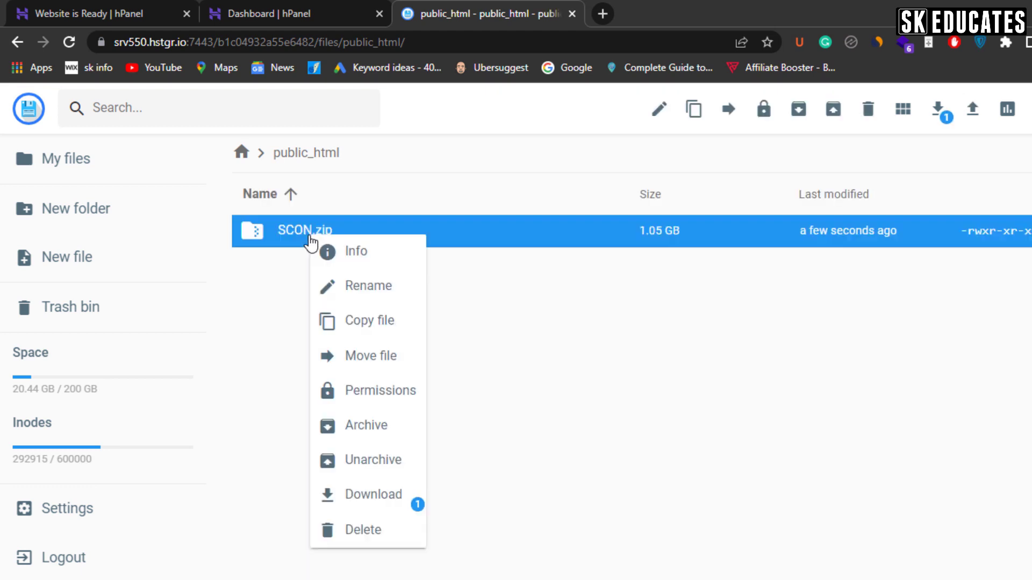
left_click(382, 465)
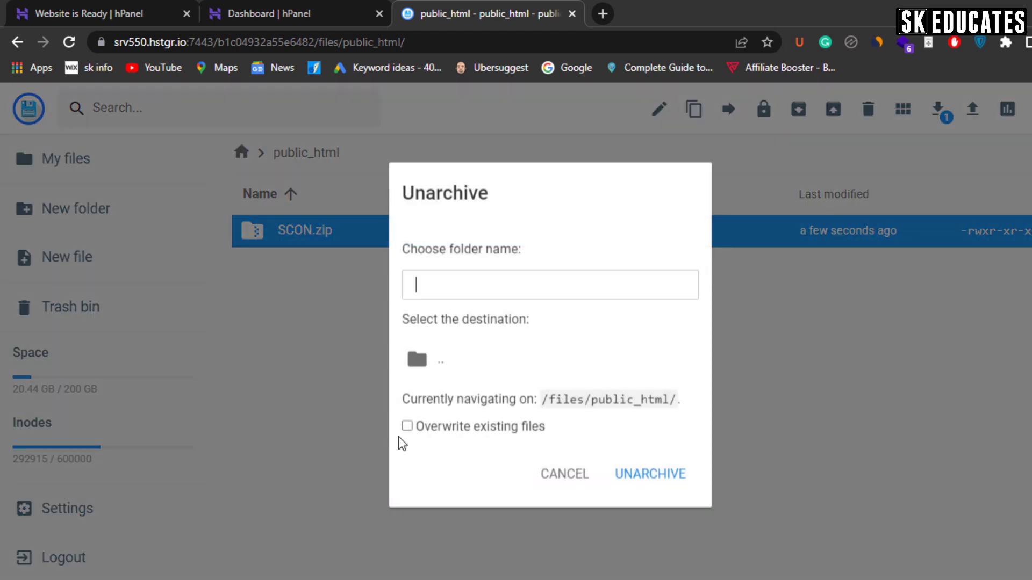
type("public_html")
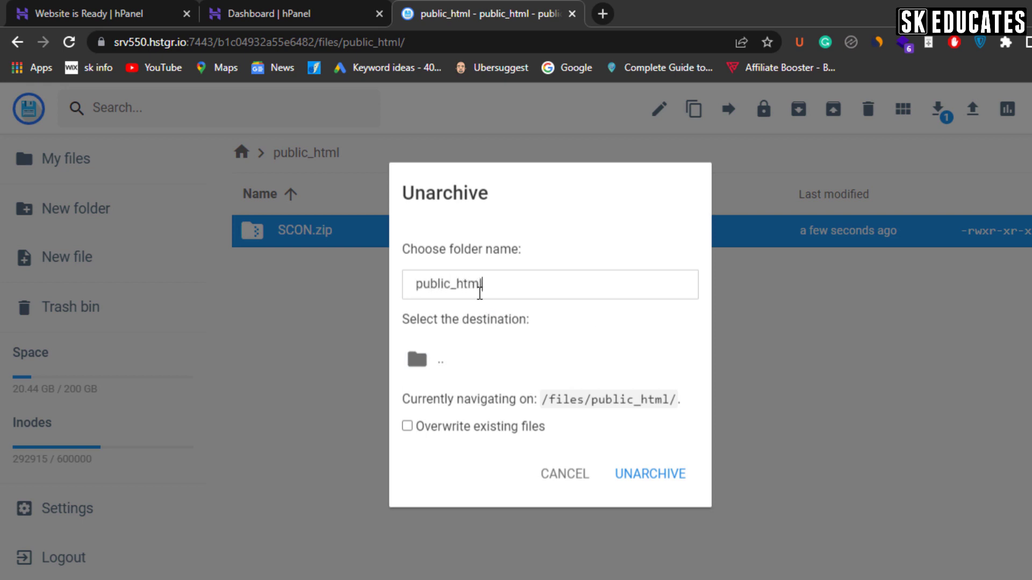
left_click(465, 364)
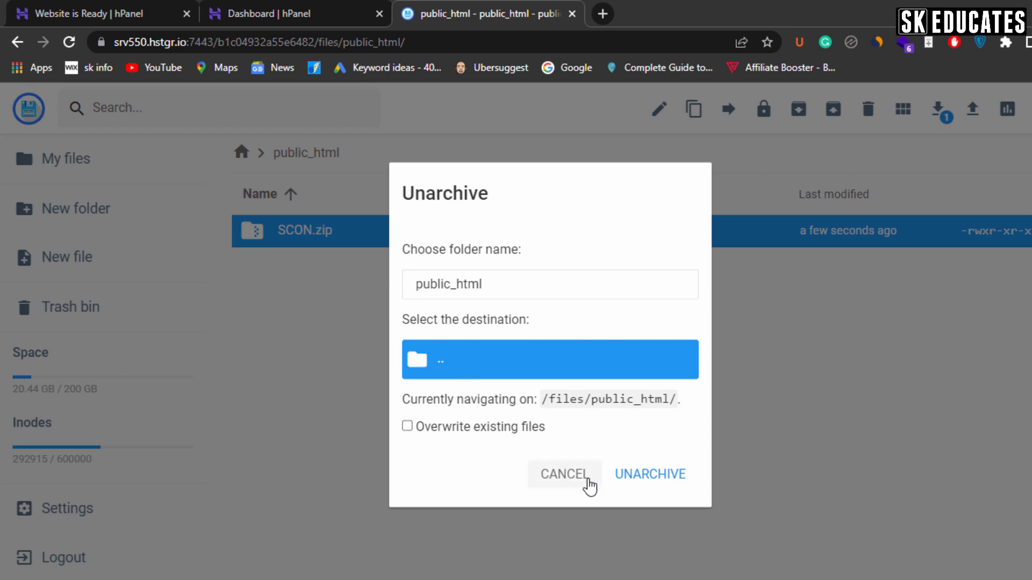
left_click(639, 484)
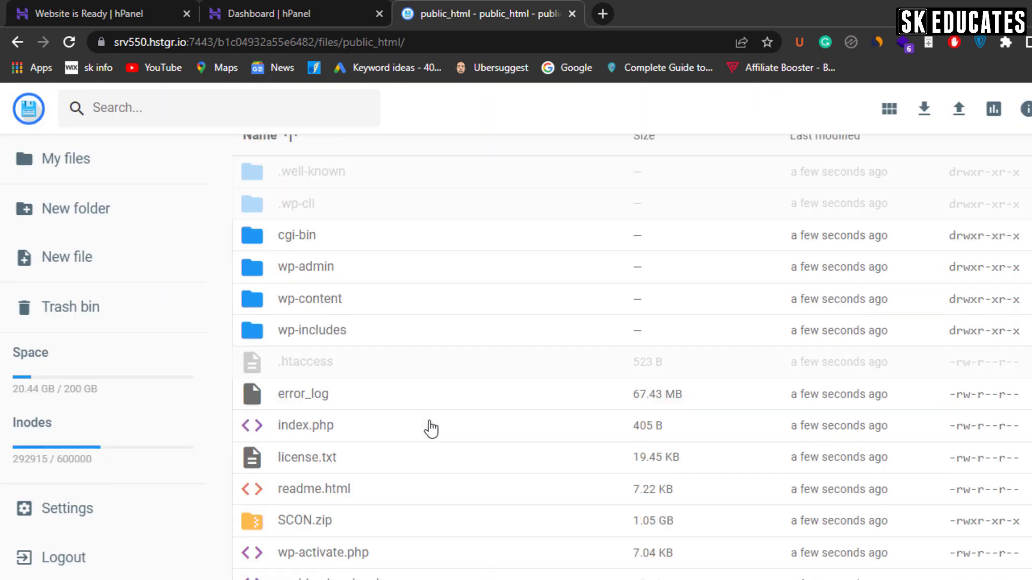
scroll(428, 426, "down", 3)
- Delete the SCON.zip archive from public_html
right_click(321, 341)
scroll(380, 465, "down", 3)
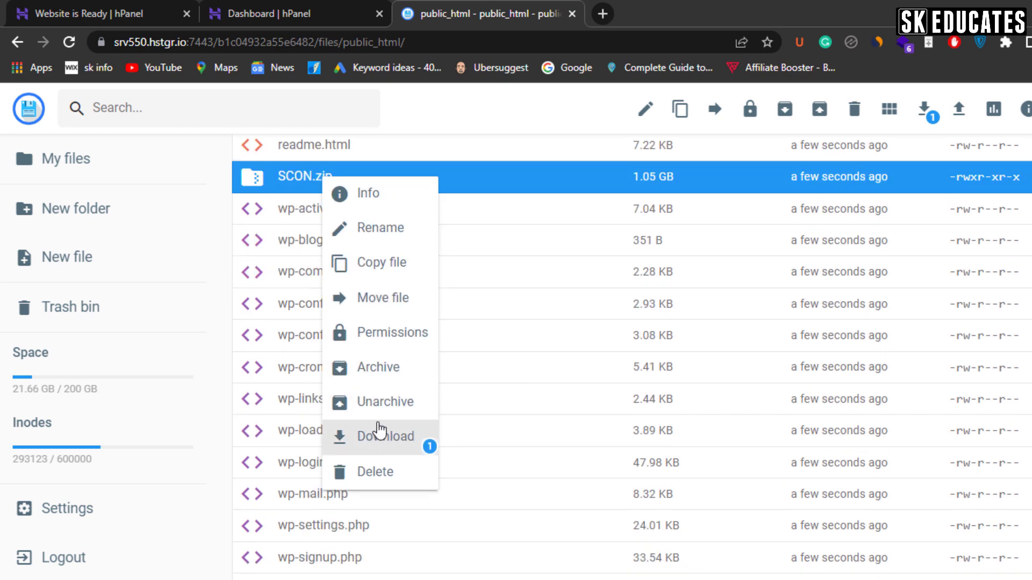
left_click(396, 475)
left_click(655, 369)
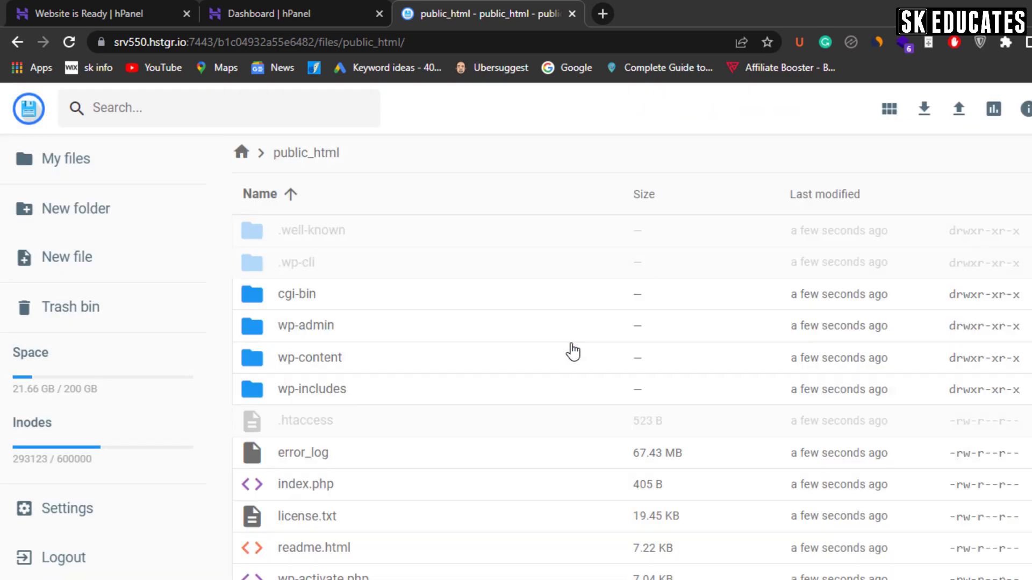
scroll(576, 336, "down", 5)
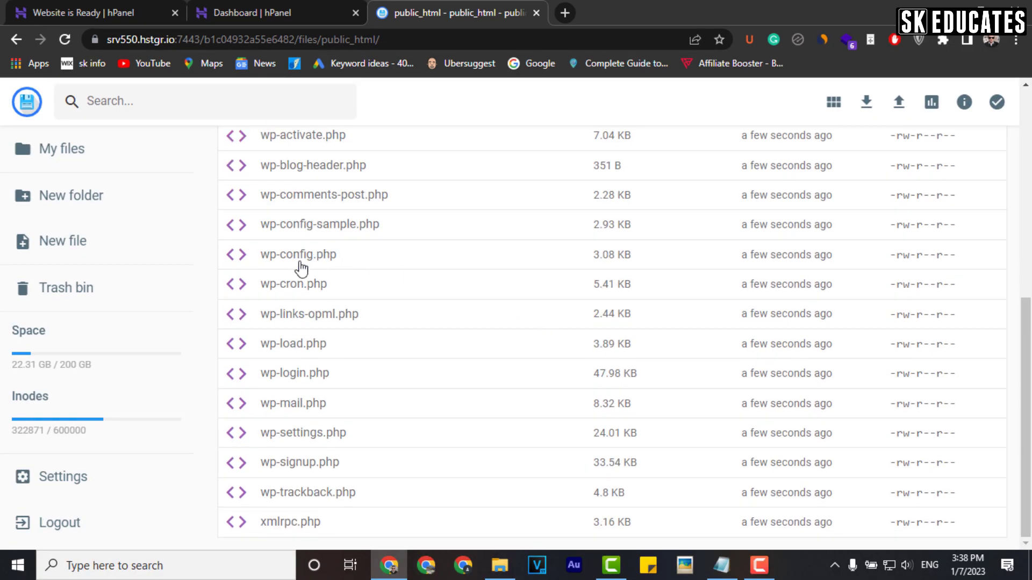
- In wp-config.php, replace the DB_NAME value with the new _scon database name from the notes
double_click(316, 281)
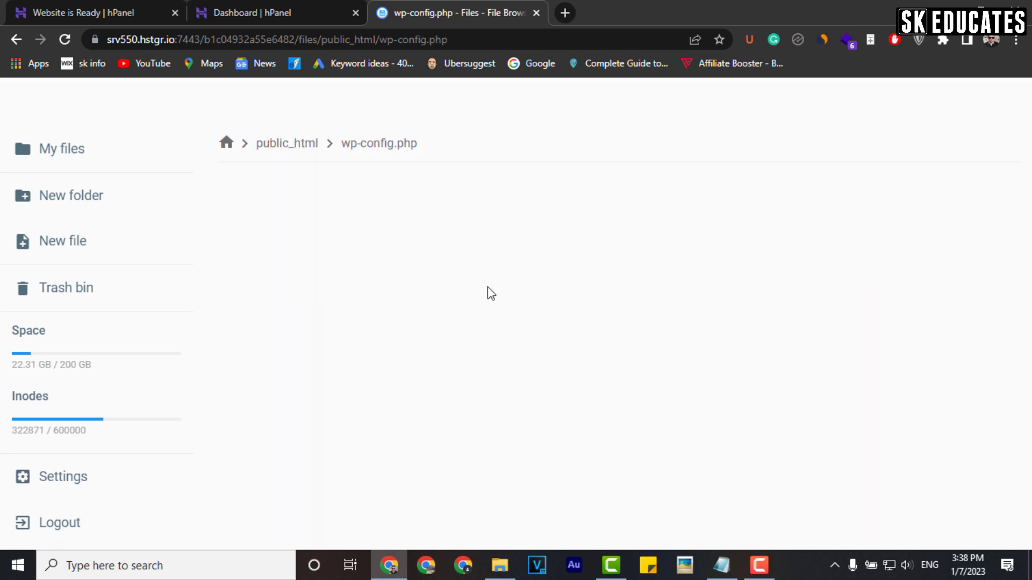
scroll(487, 287, "down", 2)
scroll(489, 287, "down", 1)
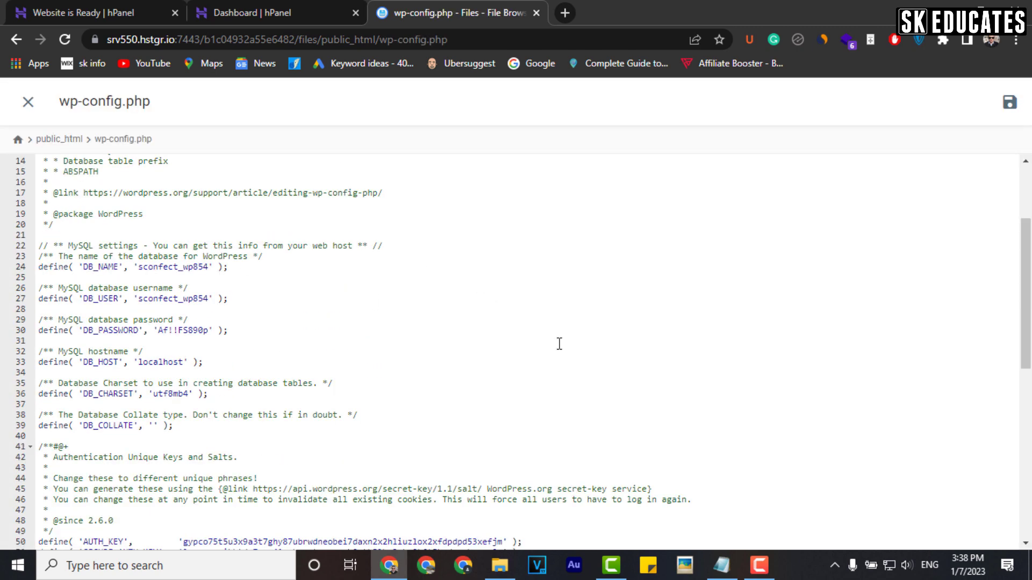
left_click(721, 566)
left_click_drag(234, 191, 315, 189)
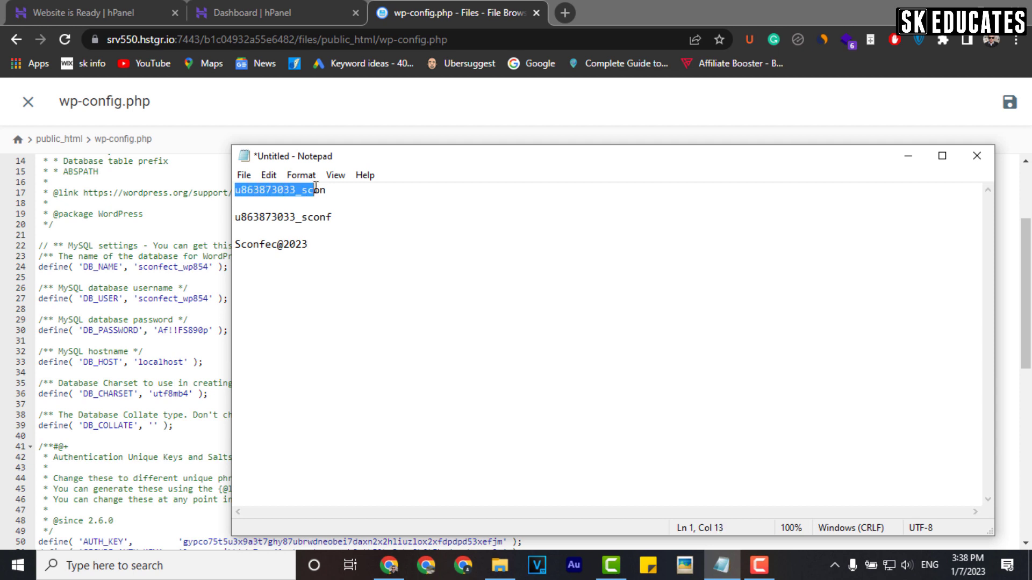
left_click(181, 309)
left_click_drag(138, 267, 209, 269)
type("u863873033_scon")
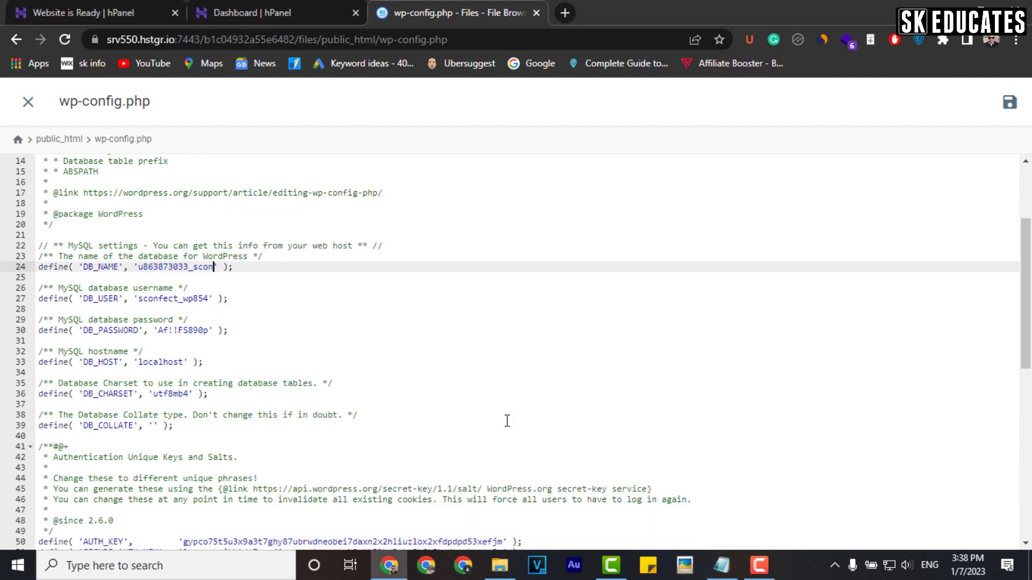
- Replace the DB_USER value with the new _sconf database username
left_click(721, 566)
left_click_drag(236, 216, 364, 222)
key("ctrl+c")
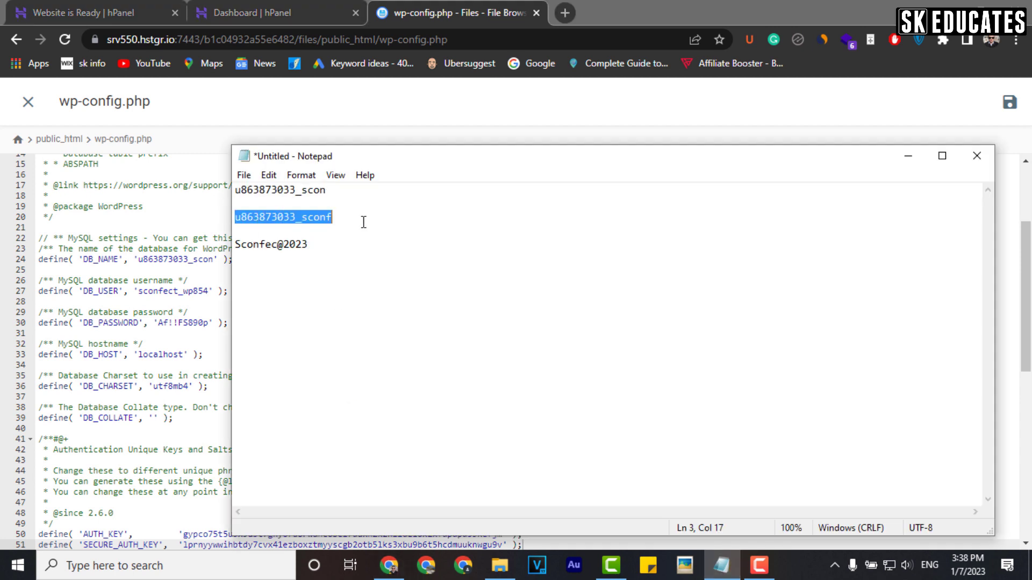
left_click(146, 311)
left_click_drag(139, 290, 183, 291)
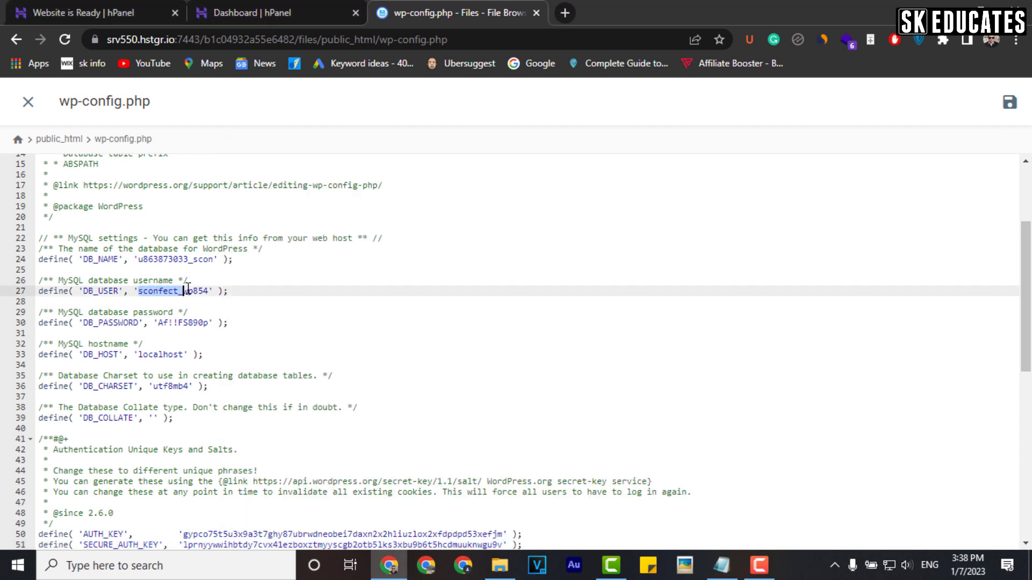
key("ctrl+v")
- Replace DB_PASSWORD with the new database password, then save and close wp-config.php
key("alt+Tab")
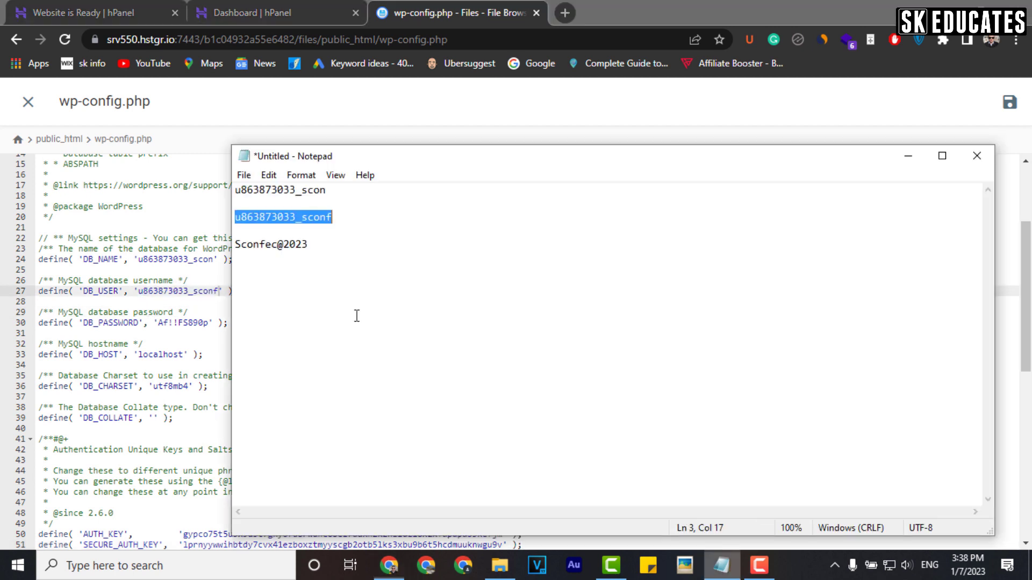
left_click_drag(235, 243, 347, 252)
key("ctrl+c")
left_click_drag(157, 323, 205, 322)
key("ctrl+v")
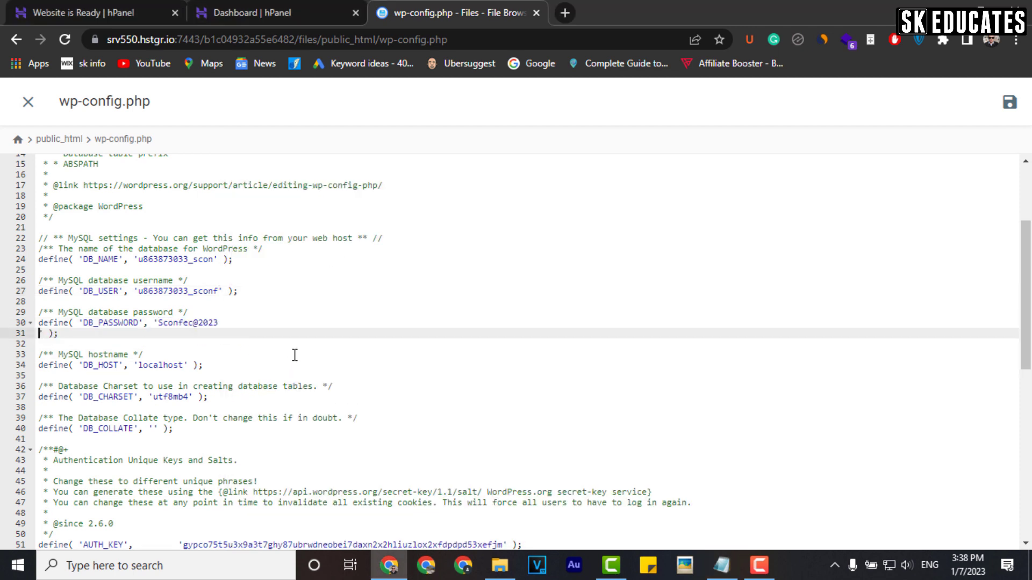
key("BackSpace")
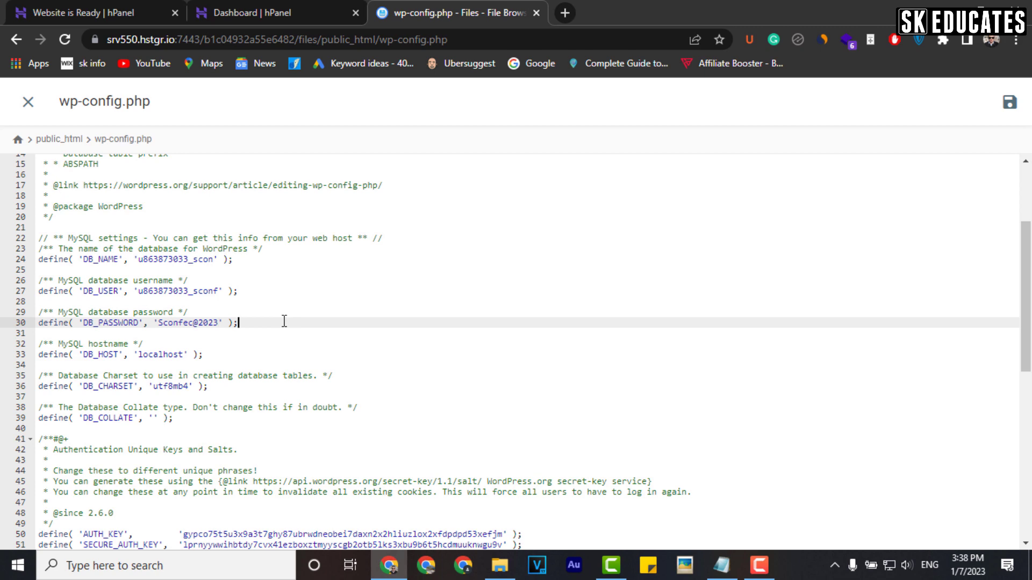
left_click(1010, 102)
scroll(547, 374, "up", 3)
left_click(28, 102)
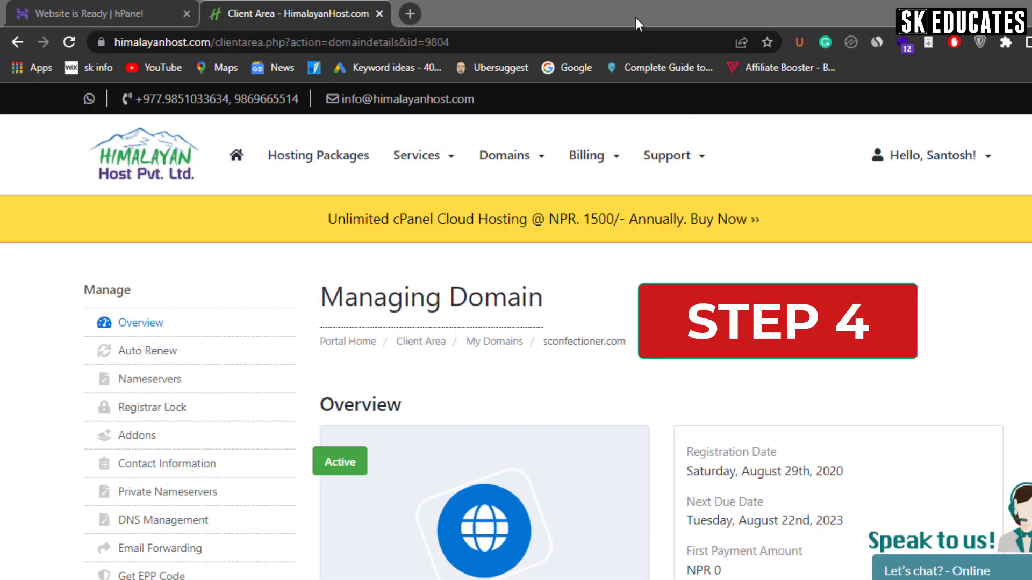
- Set sconfectioner.com's Nameserver 1 at Himalayan Host to ns1.dns-parking.com, copied from hPanel
left_click(635, 22)
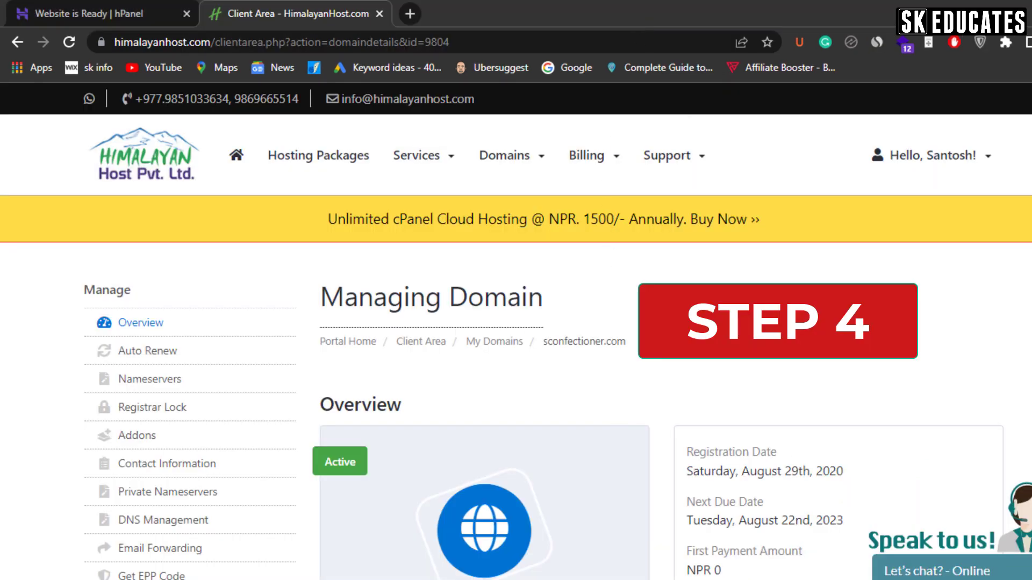
left_click(166, 388)
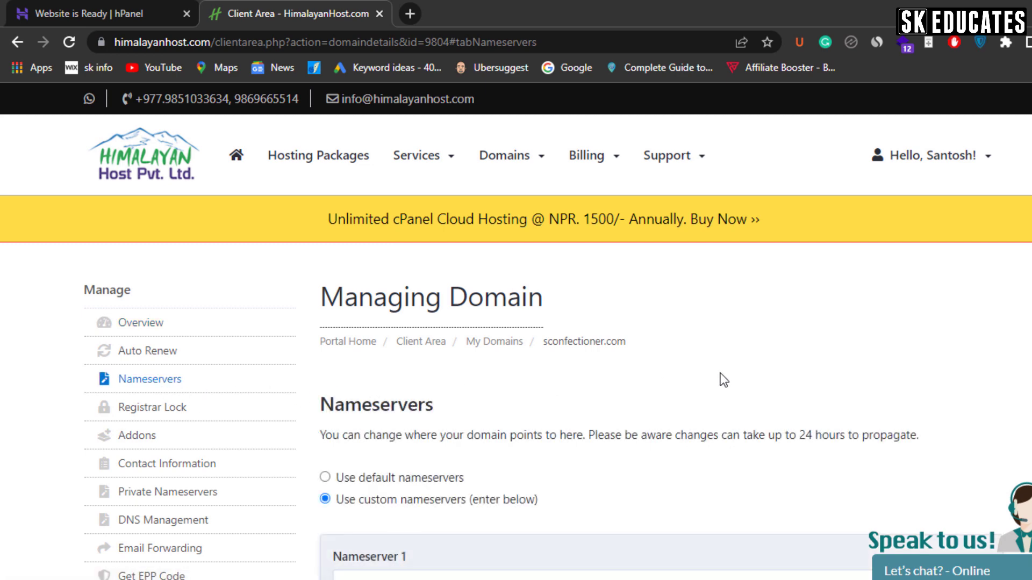
scroll(720, 373, "down", 5)
scroll(720, 373, "down", 2)
scroll(720, 371, "up", 2)
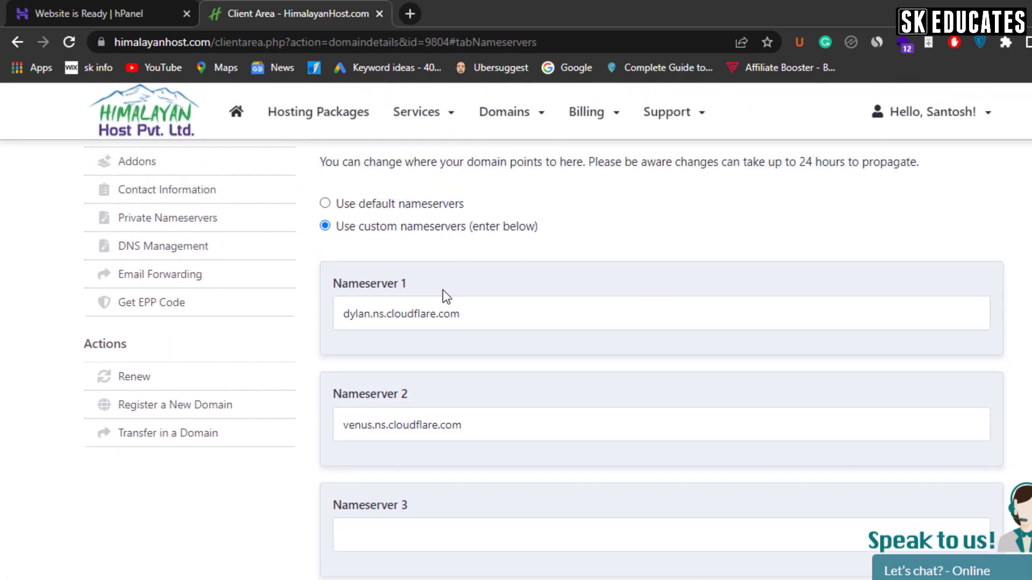
key("ctrl+Tab")
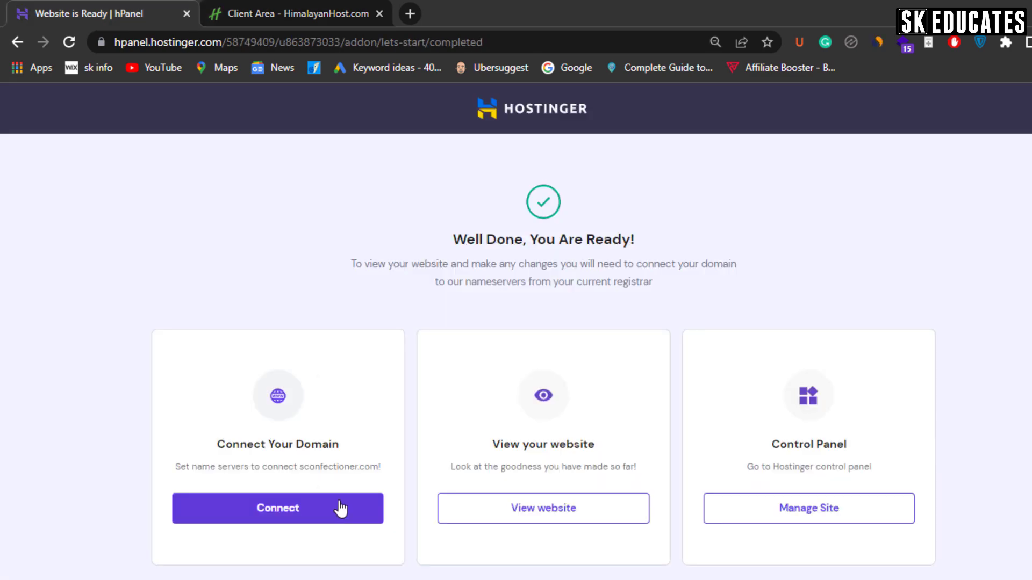
left_click(337, 509)
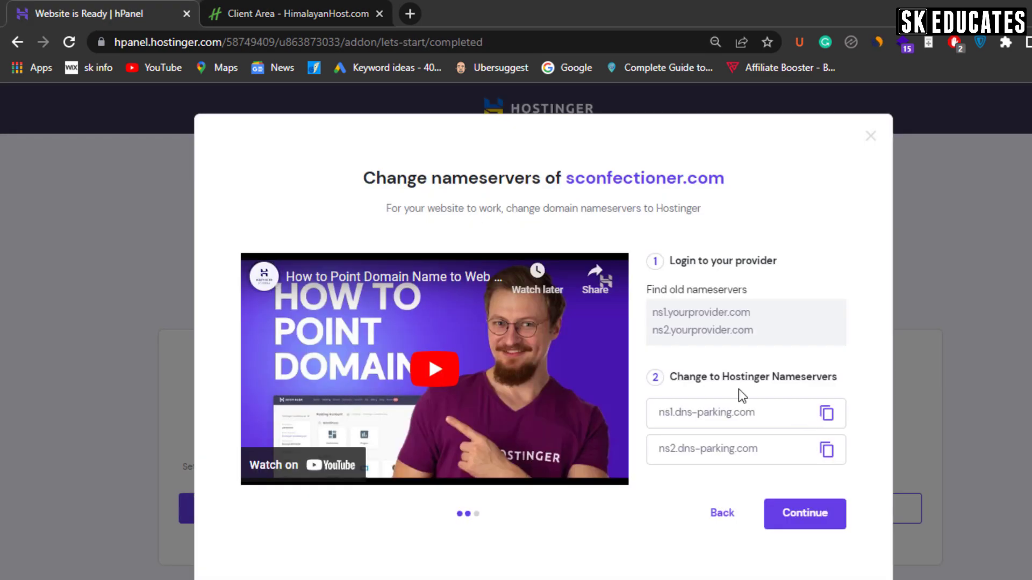
left_click(280, 20)
left_click(438, 313)
key("ctrl+a")
type("ns1.dns-parking.com")
- Set Nameserver 2 to ns2.dns-parking.com and save the new nameservers
left_click(125, 11)
left_click(824, 449)
left_click(291, 13)
left_click(450, 424)
key("ctrl+a")
type("ns2.dns-parking.com")
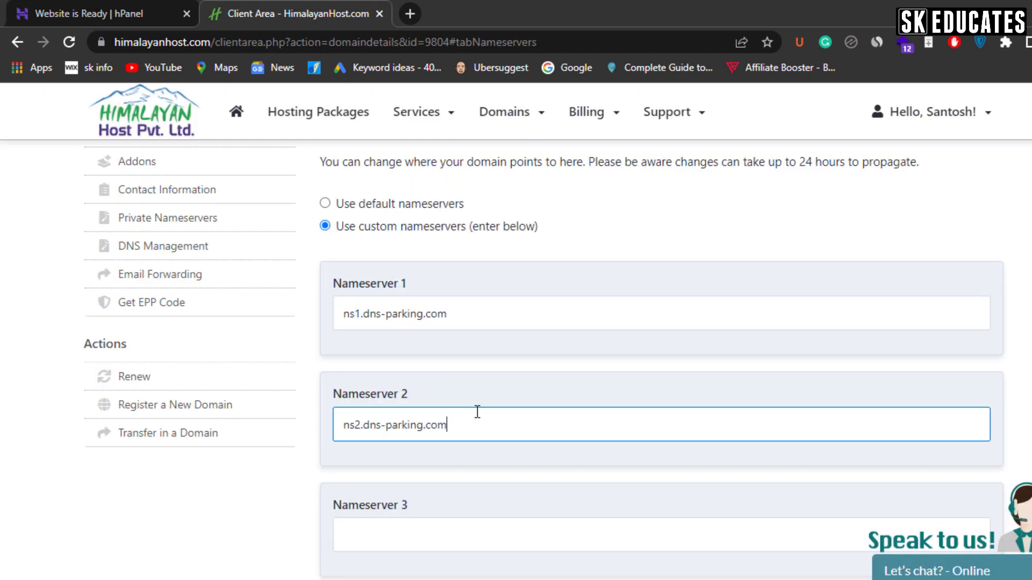
scroll(537, 398, "down", 9)
left_click(449, 392)
scroll(694, 460, "up", 10)
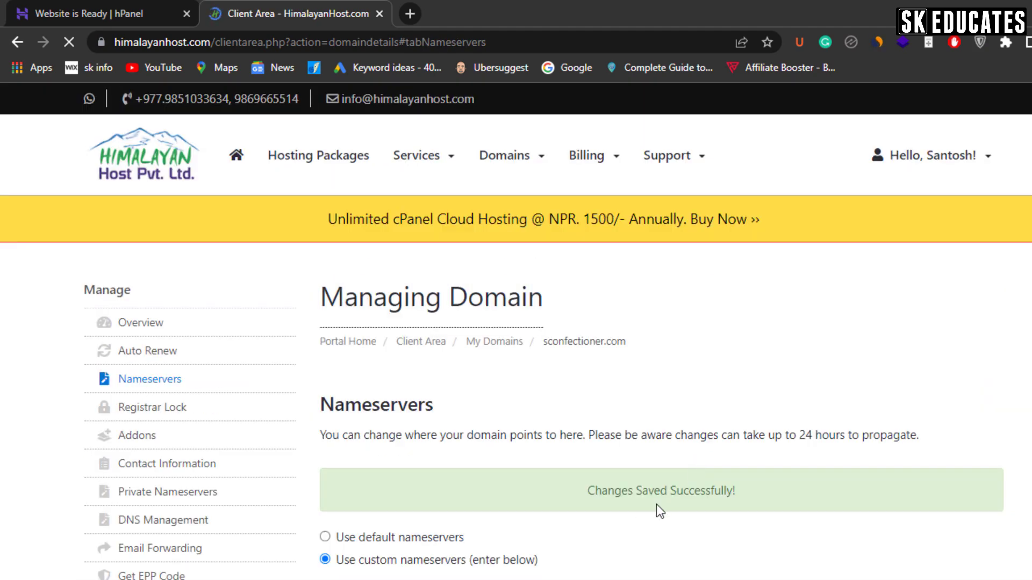
- Finish the domain connection setup in Hostinger's setup tab
left_click(102, 12)
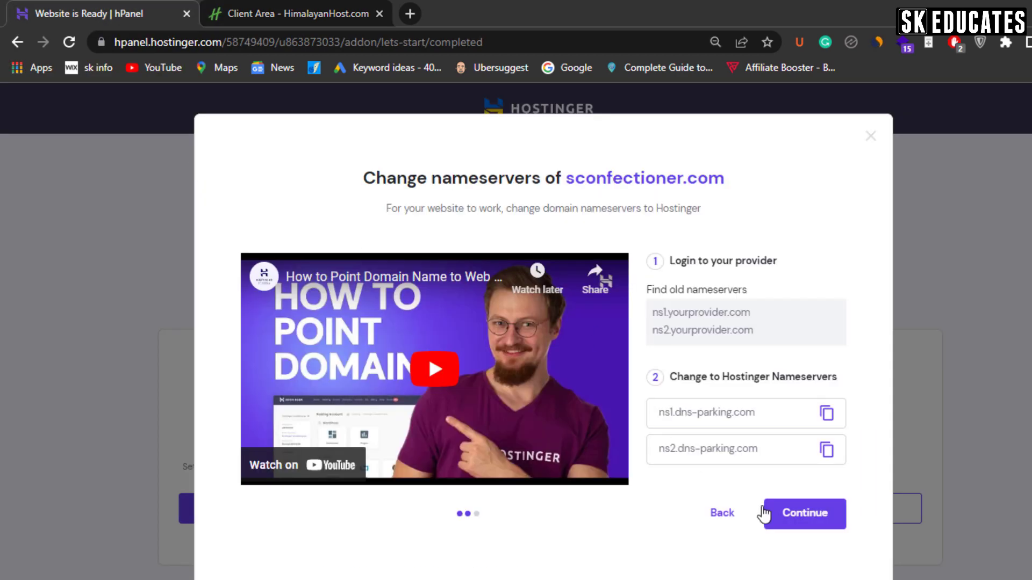
left_click(805, 524)
left_click(551, 430)
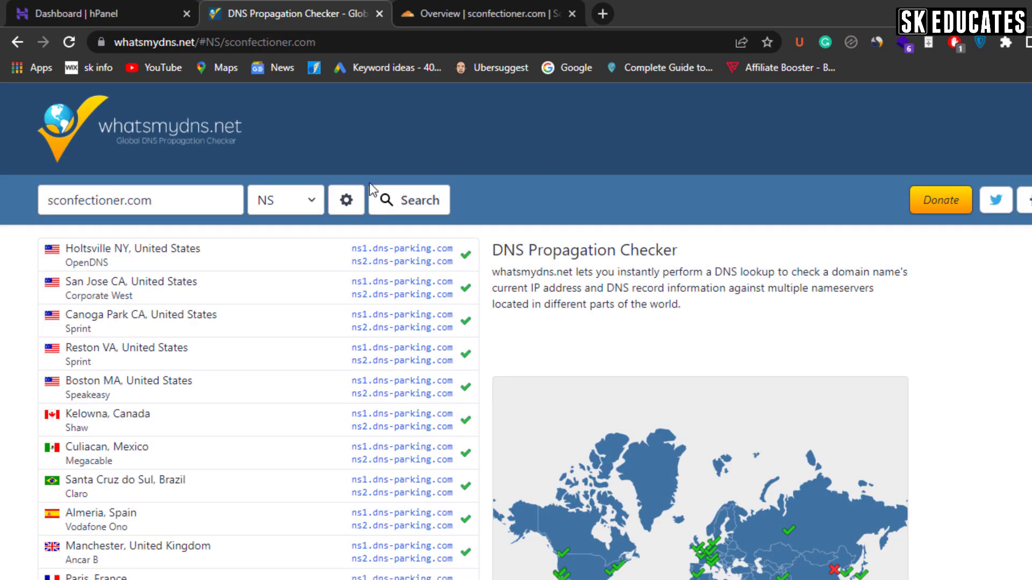
- Check sconfectioner.com's NS propagation on whatsmydns.net, then reload the live S Confectioner site
left_click(411, 203)
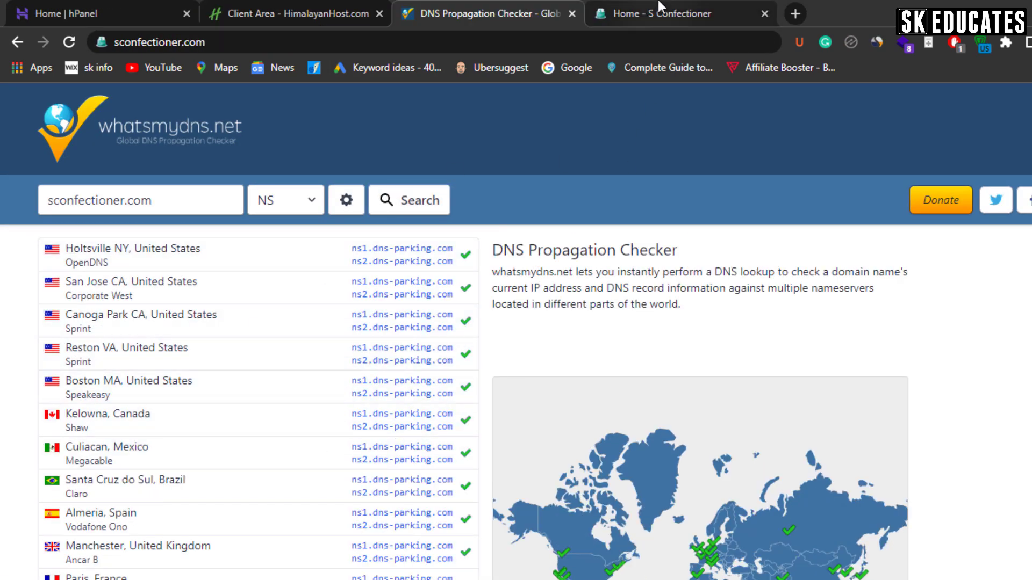
left_click(596, 10)
left_click(69, 40)
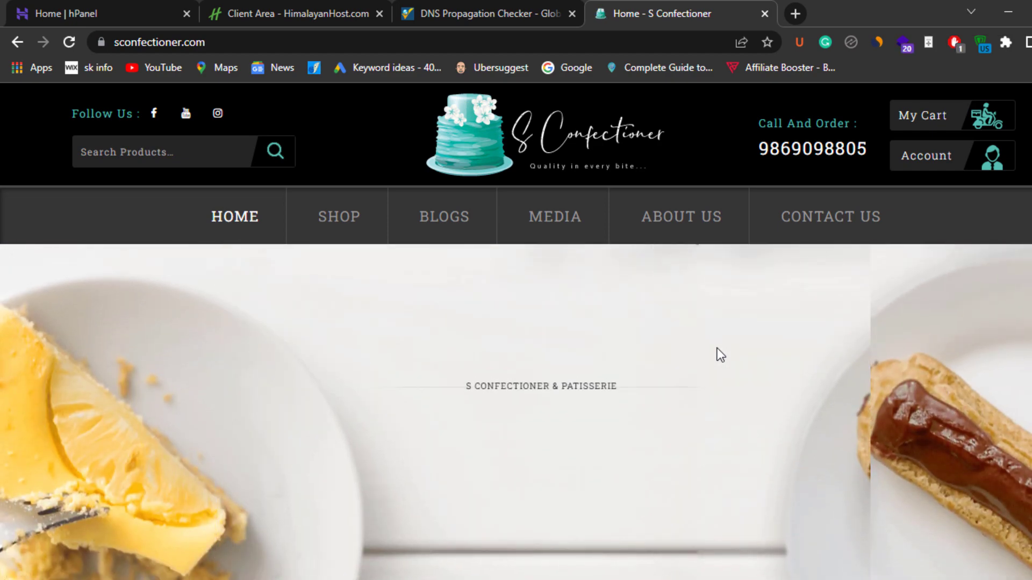
scroll(720, 355, "down", 6)
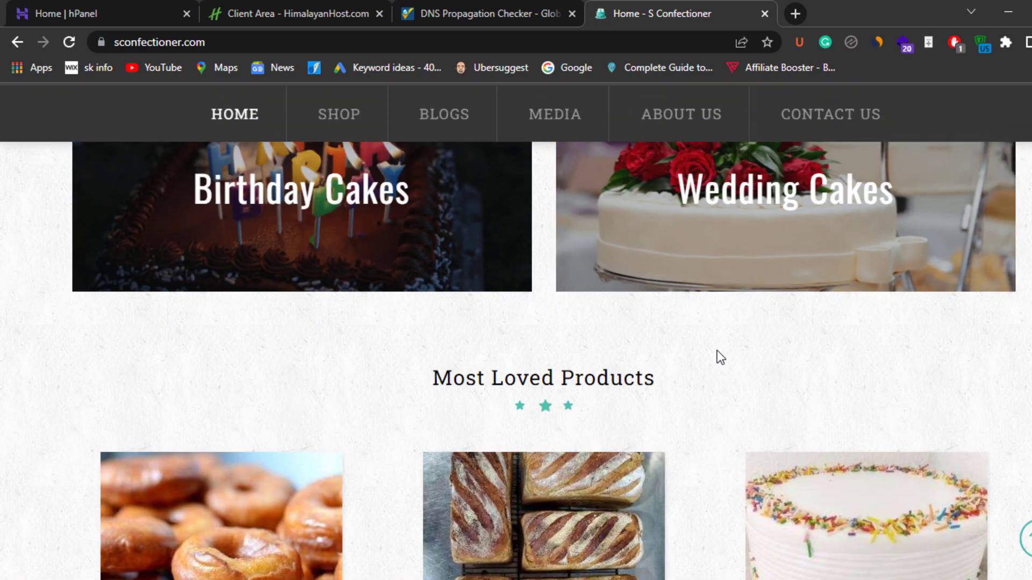
scroll(716, 350, "up", 6)
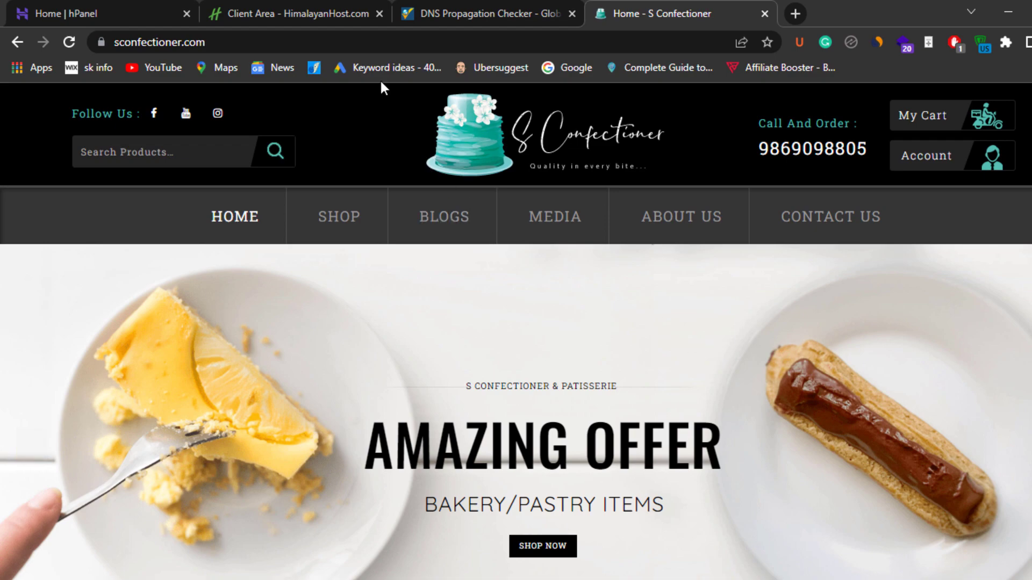